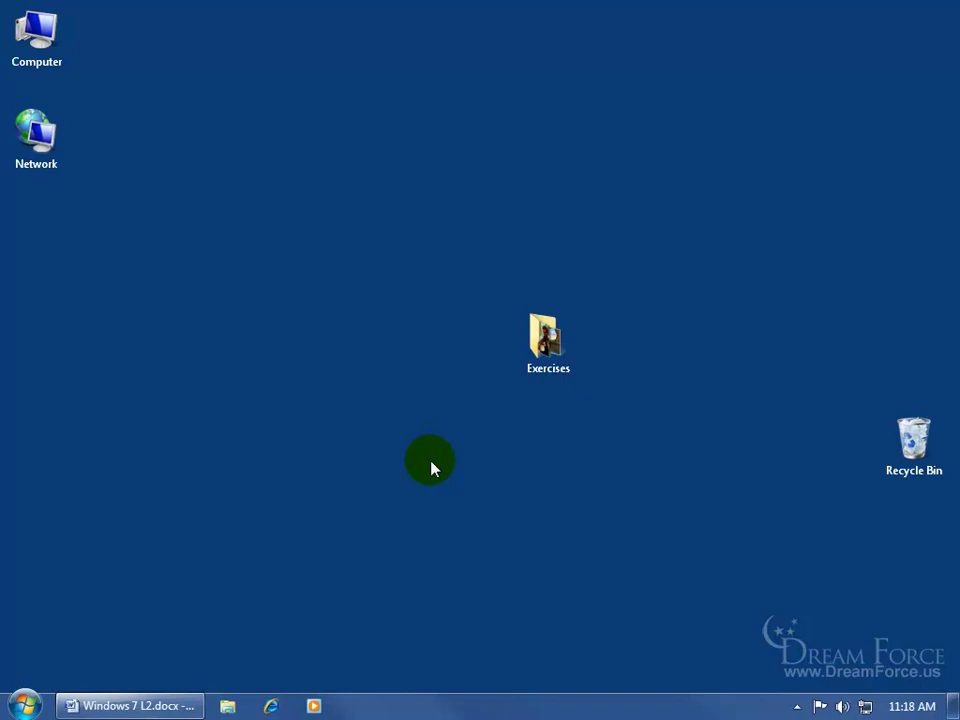
- Open the specific-people sharing settings of the Exercises folder on the desktop and add Homegroup to the list
left_click(538, 350)
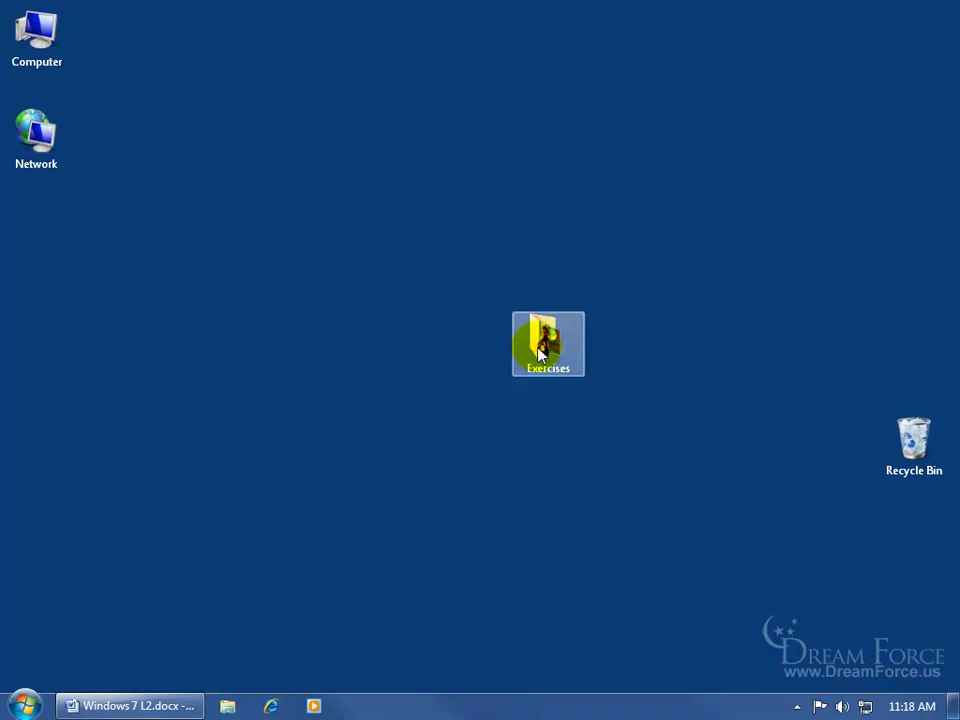
right_click(539, 345)
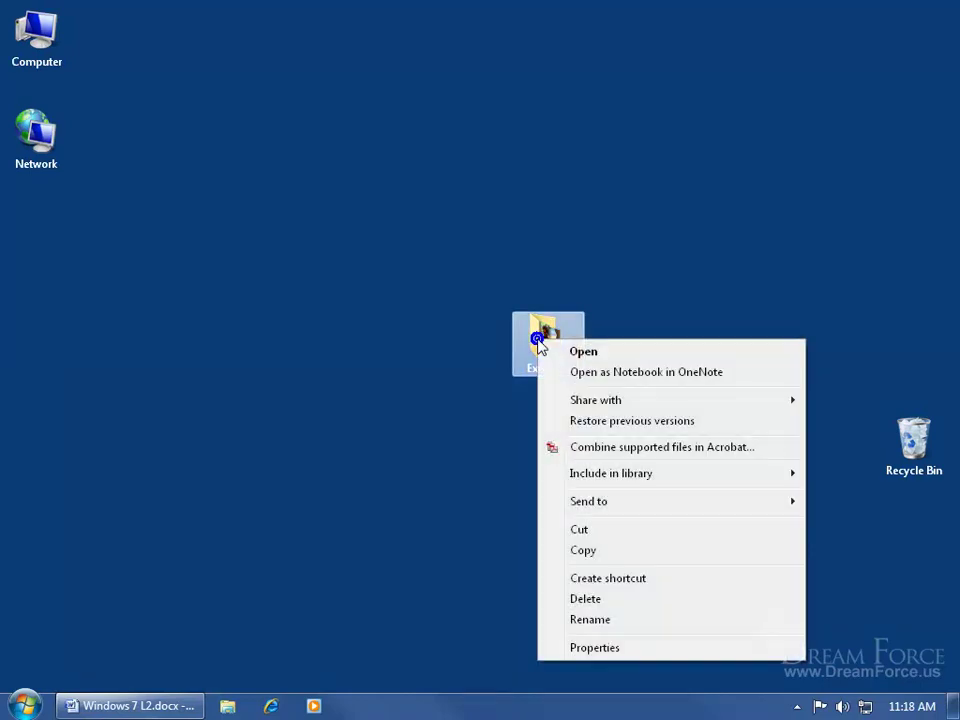
mouse_move(588, 404)
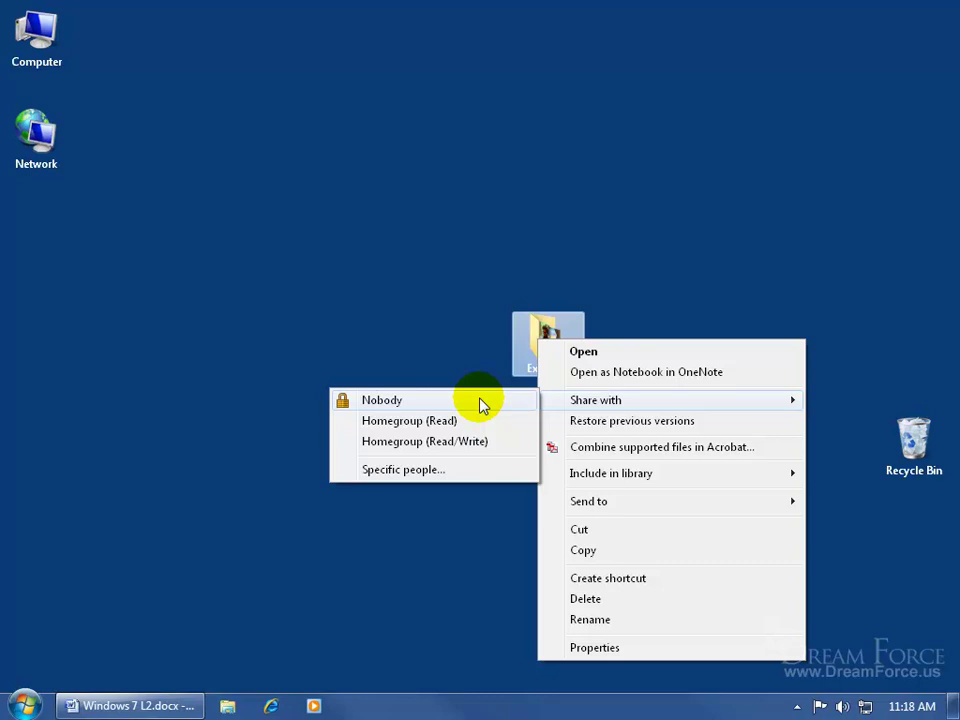
left_click(441, 472)
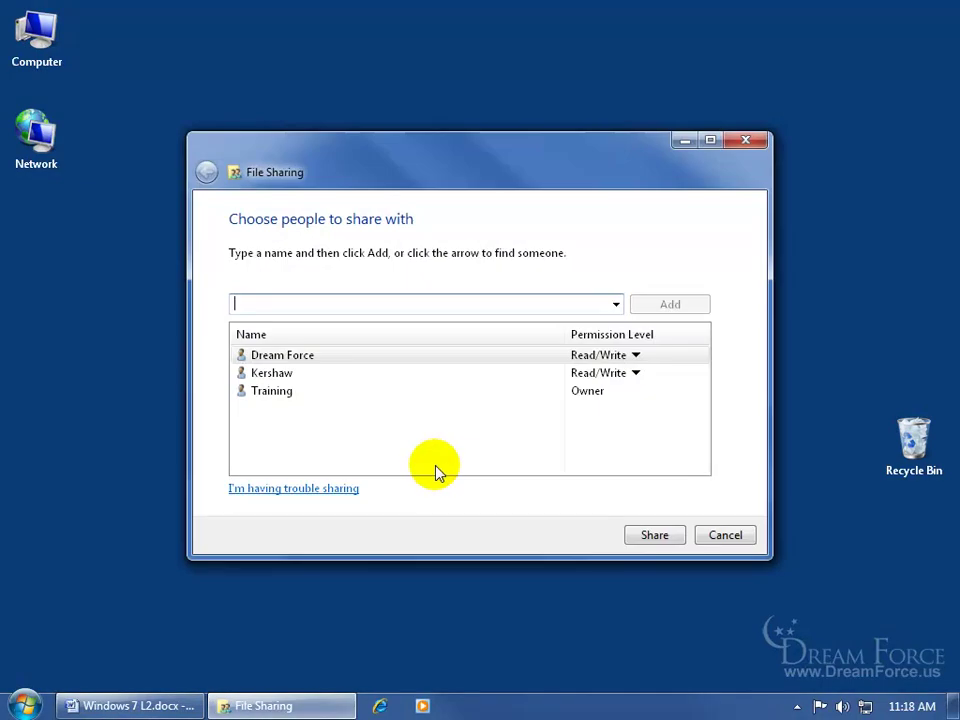
left_click(616, 304)
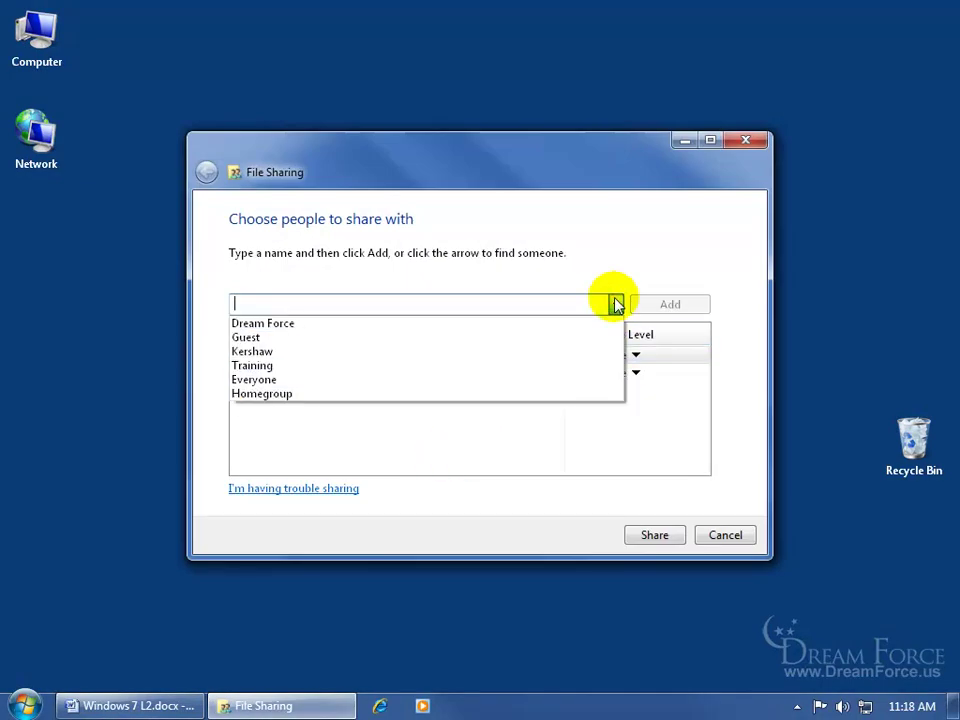
left_click(501, 393)
left_click(660, 305)
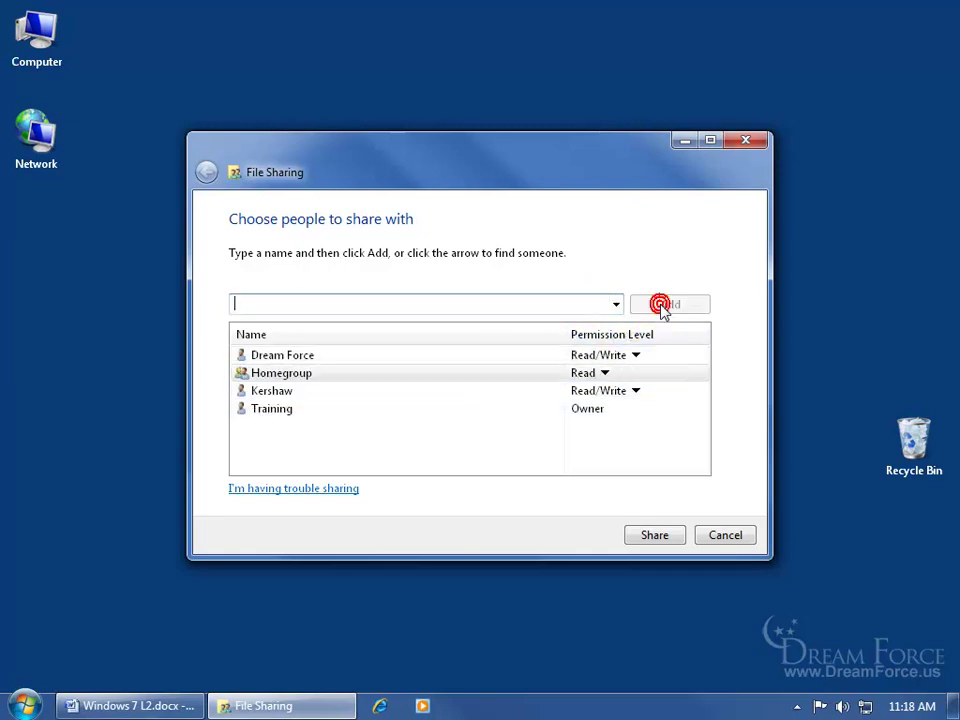
- Set Homegroup's permission level to Read/Write and share the Exercises folder
left_click(605, 375)
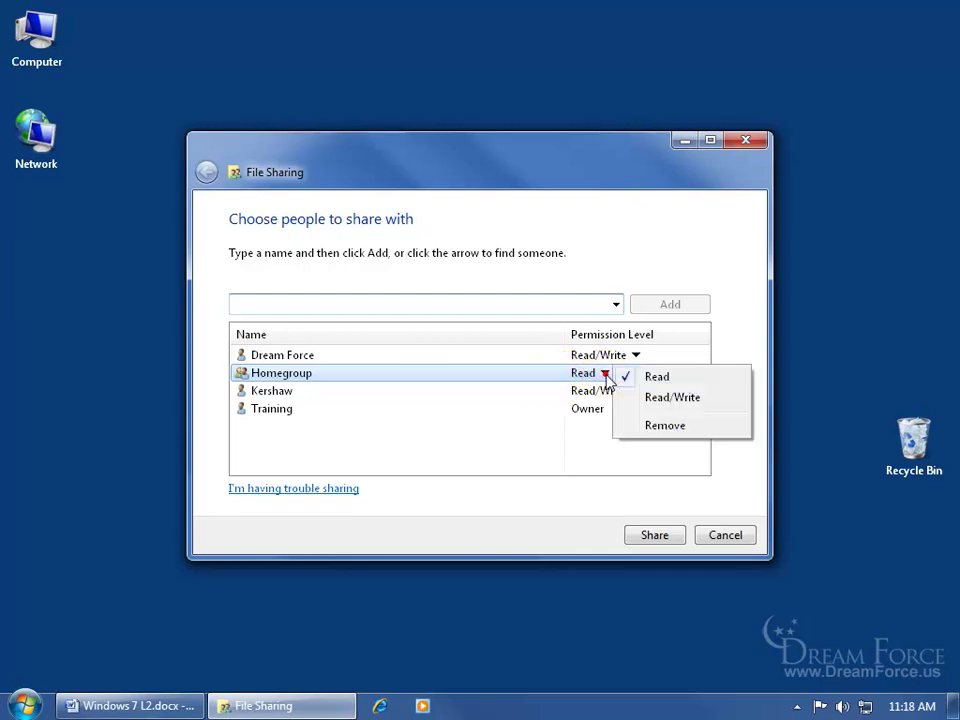
left_click(667, 400)
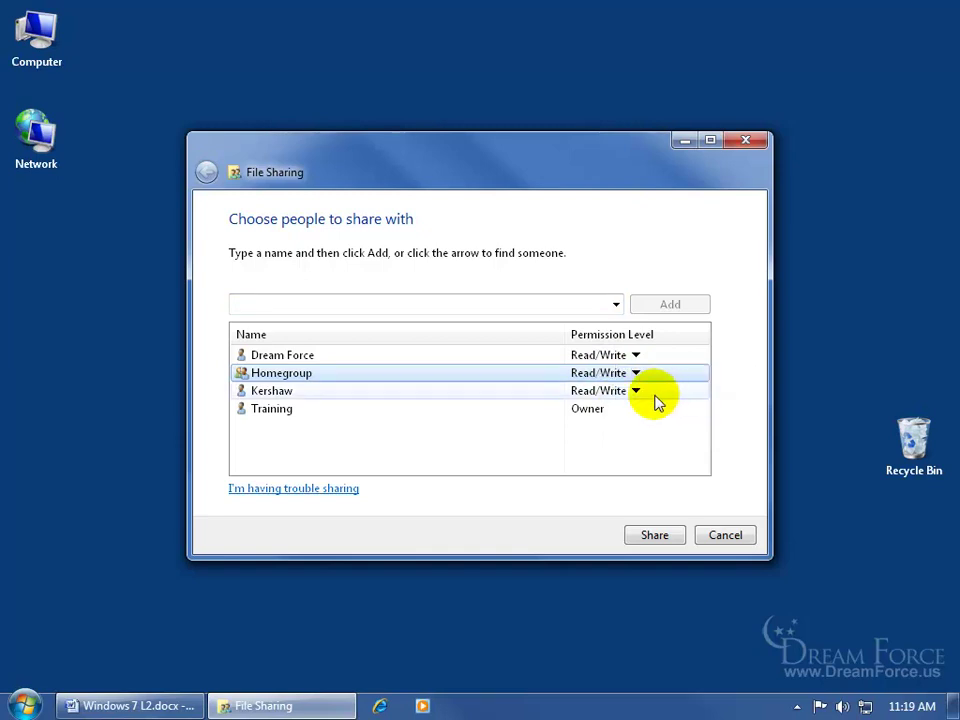
left_click(650, 536)
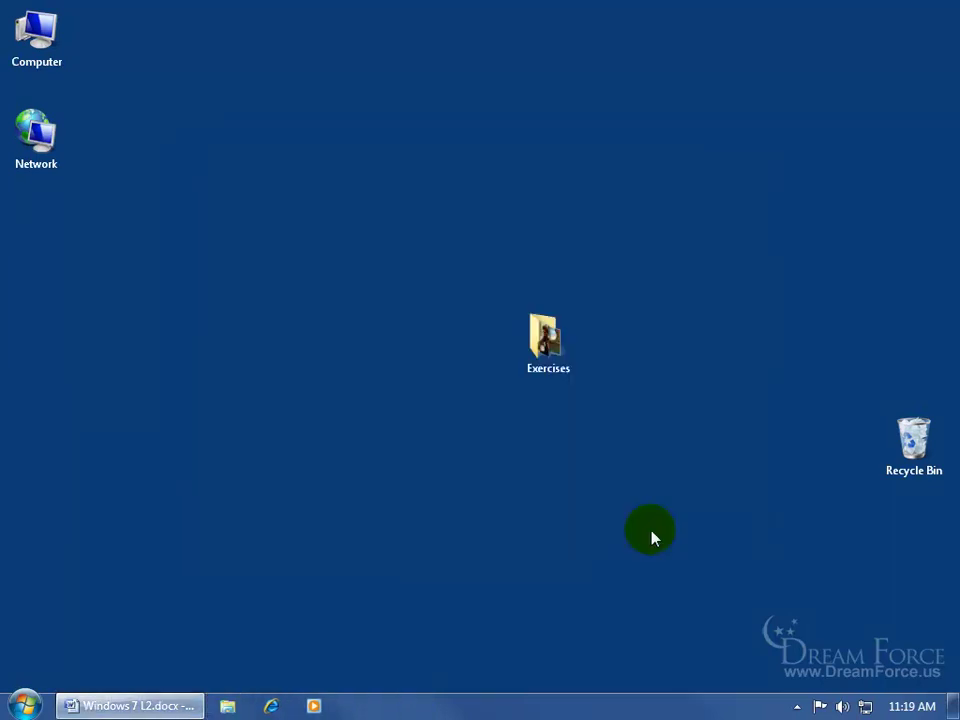
- Share the Exercises folder with Homegroup (Read), and review its specific-people permission list before confirming the sharing
right_click(549, 345)
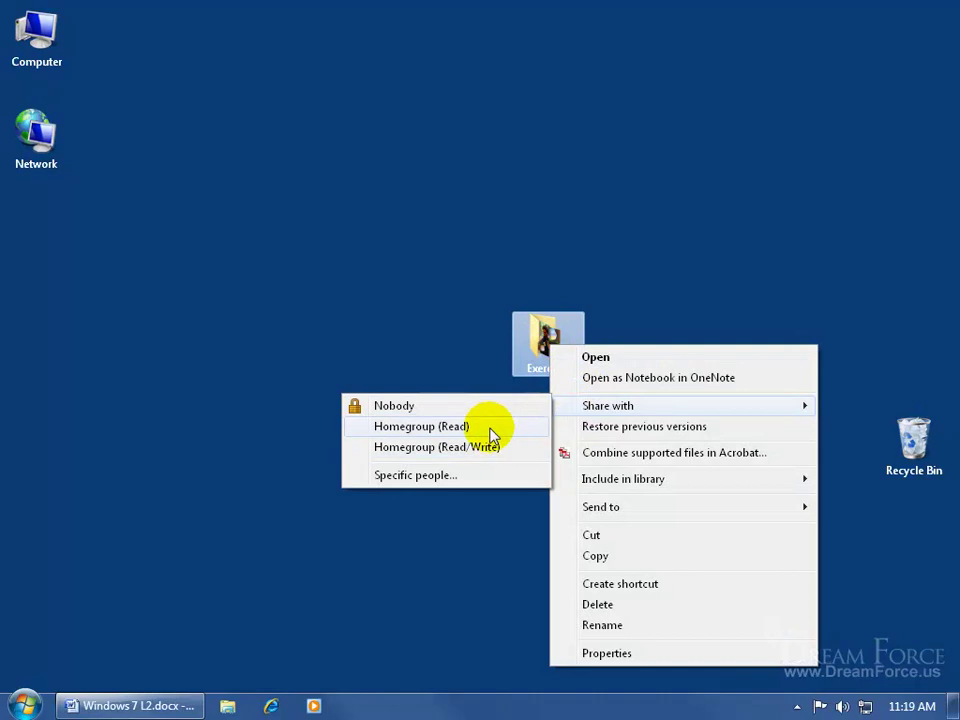
left_click(445, 428)
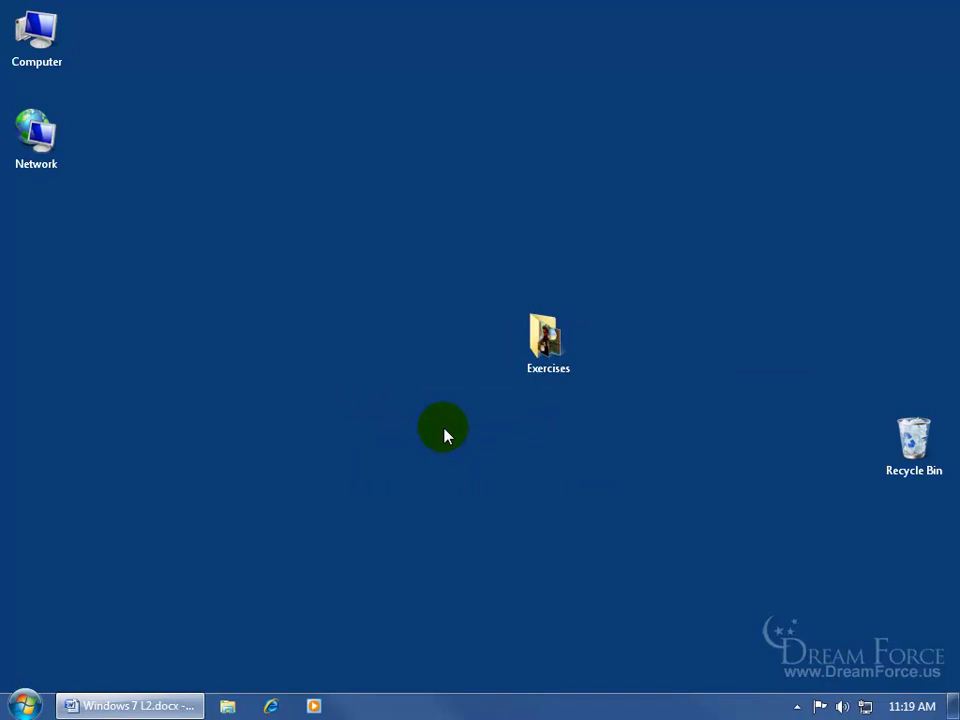
right_click(547, 342)
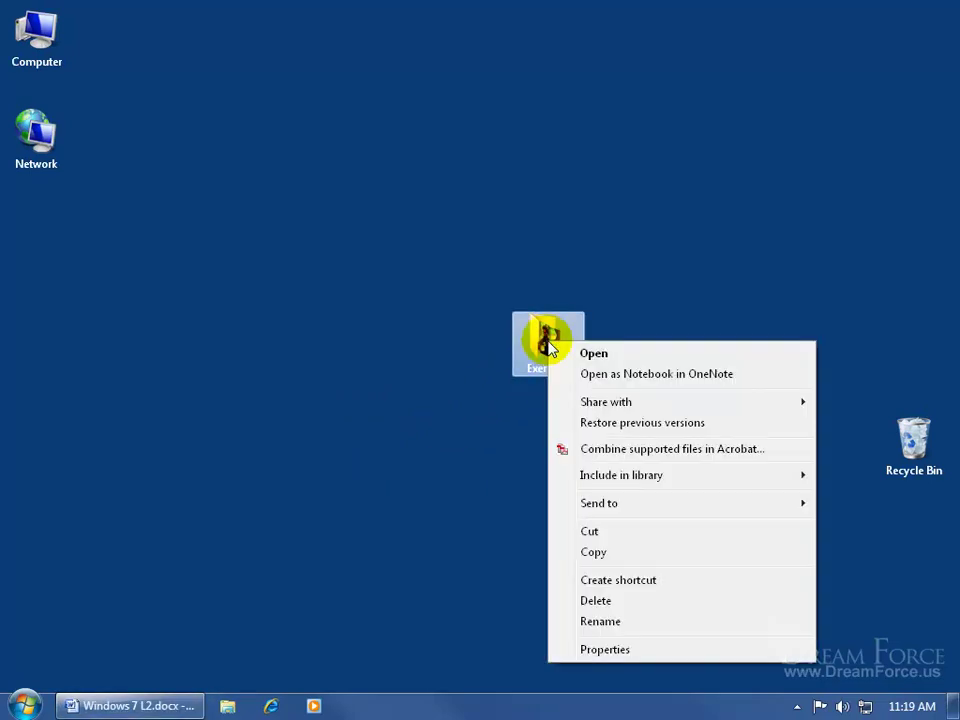
mouse_move(591, 405)
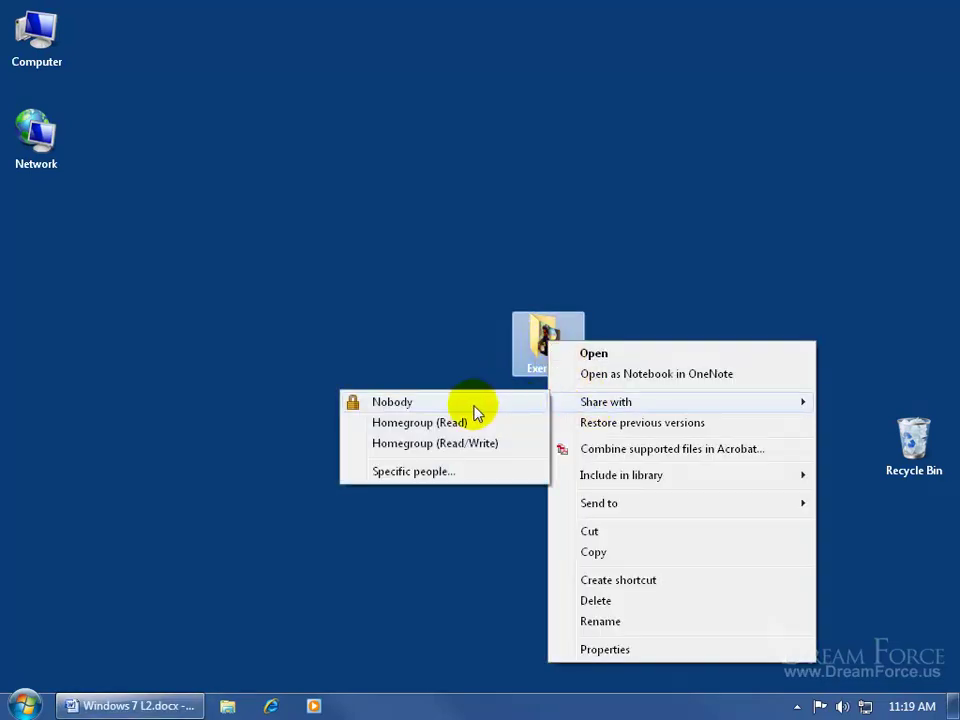
left_click(440, 474)
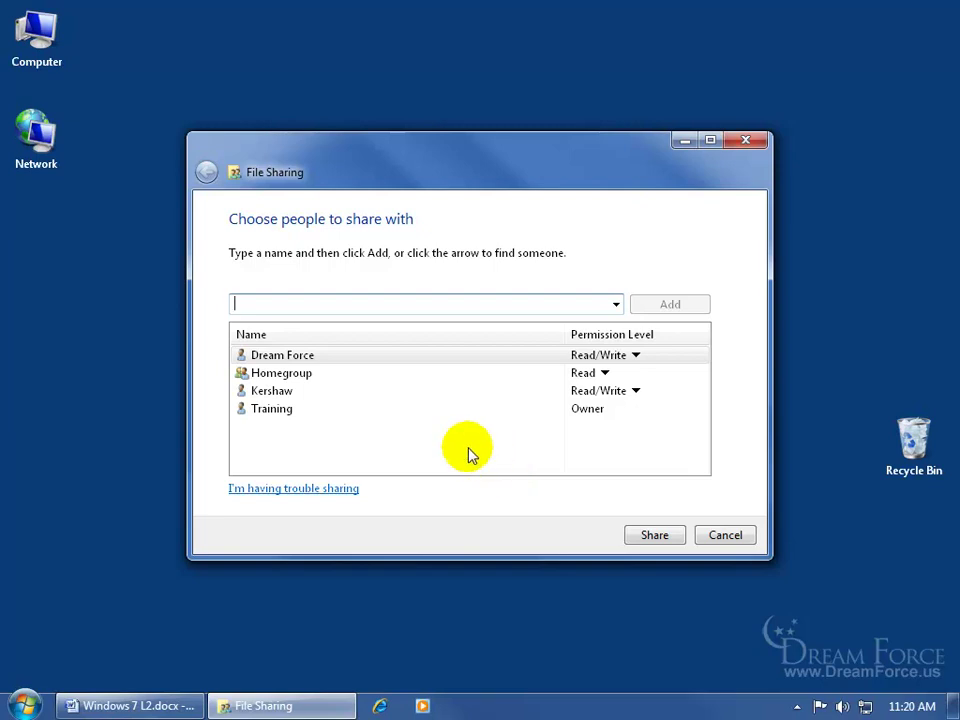
mouse_move(302, 378)
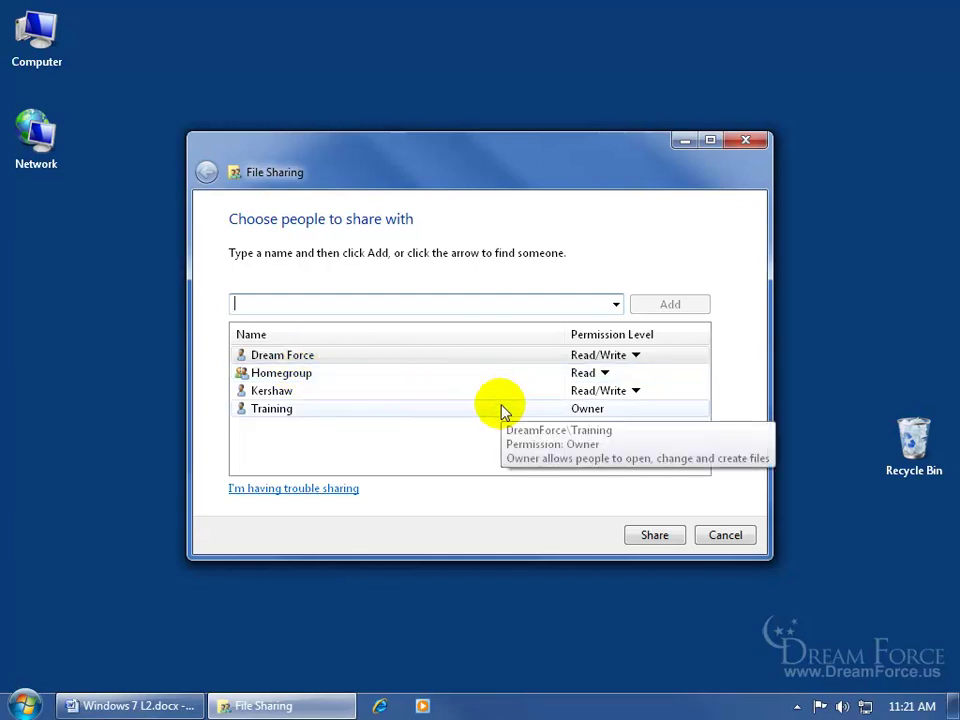
left_click(660, 537)
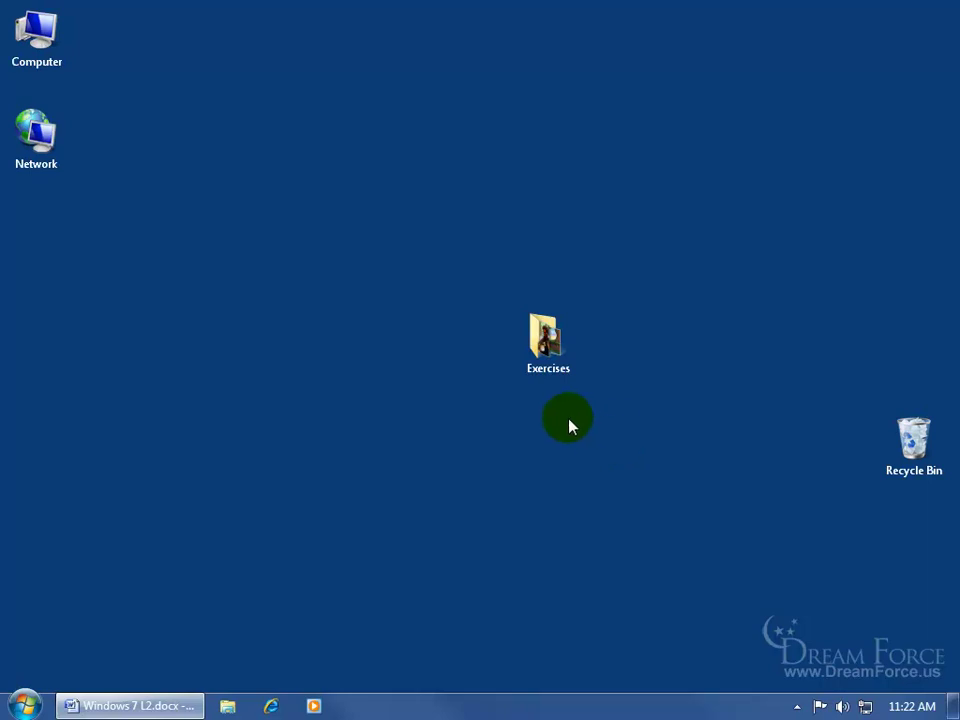
- Open the Exercises folder and browse from there through the network to the Laptop user folder under Users on LAPTOP-DF
double_click(545, 342)
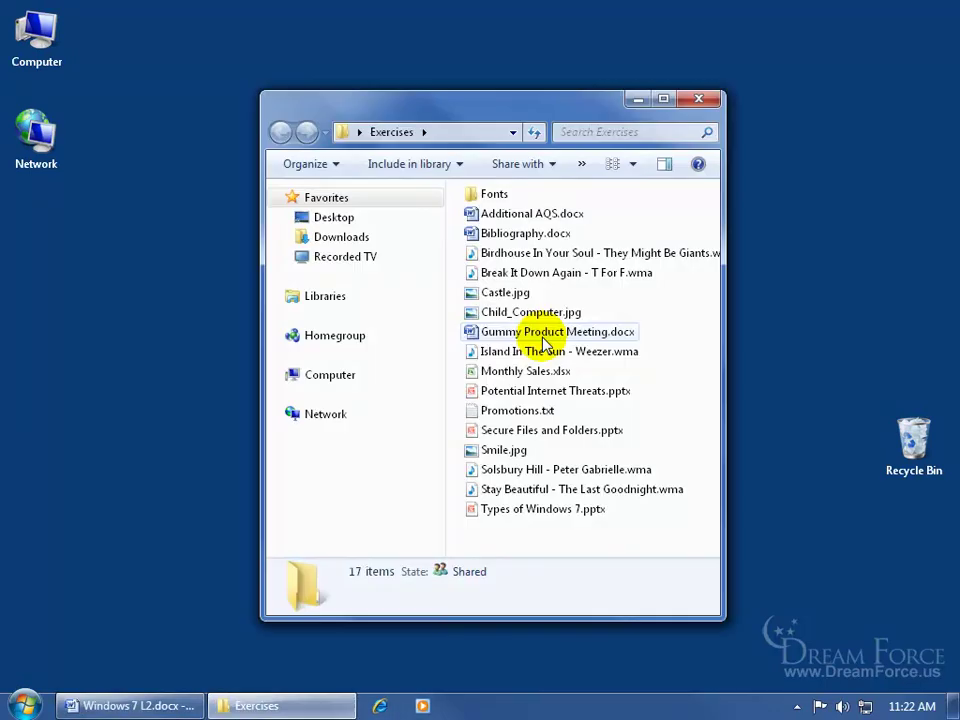
left_click(321, 419)
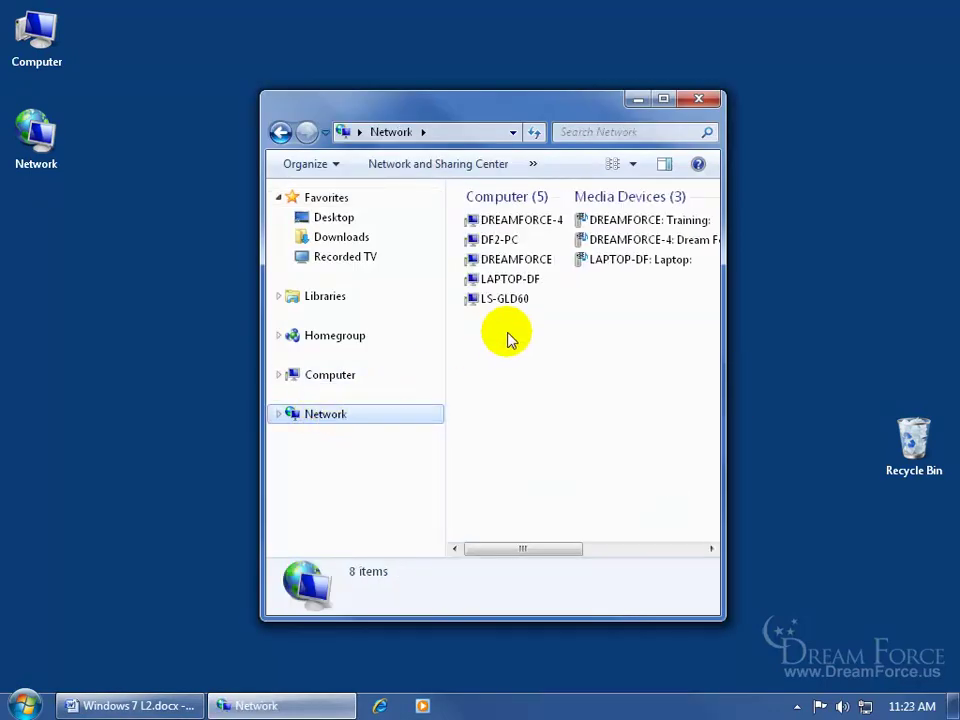
double_click(520, 281)
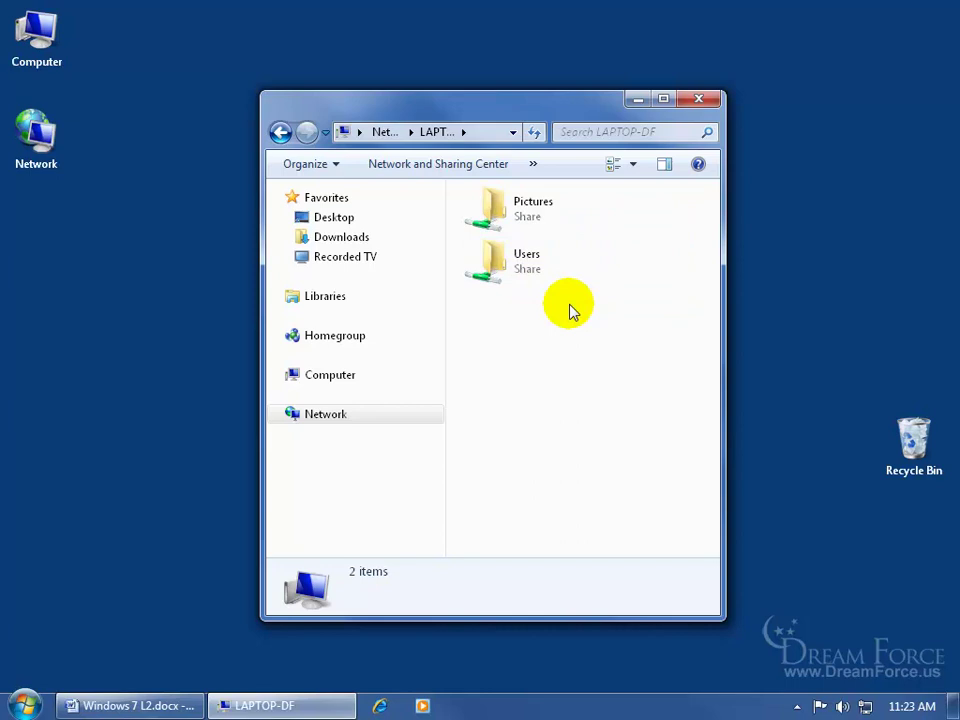
double_click(509, 269)
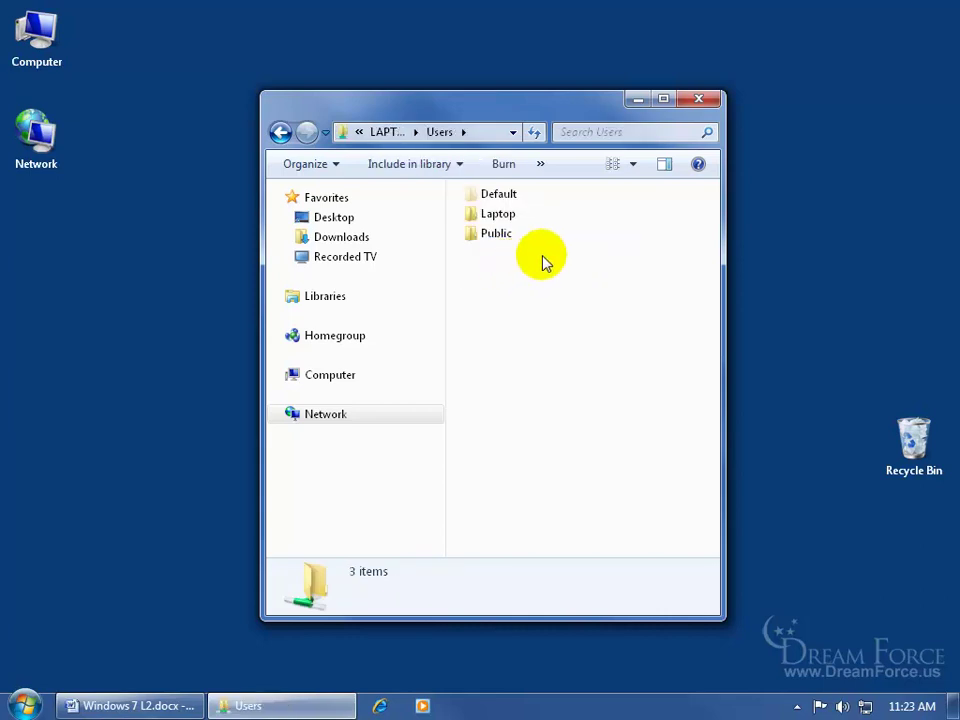
double_click(497, 216)
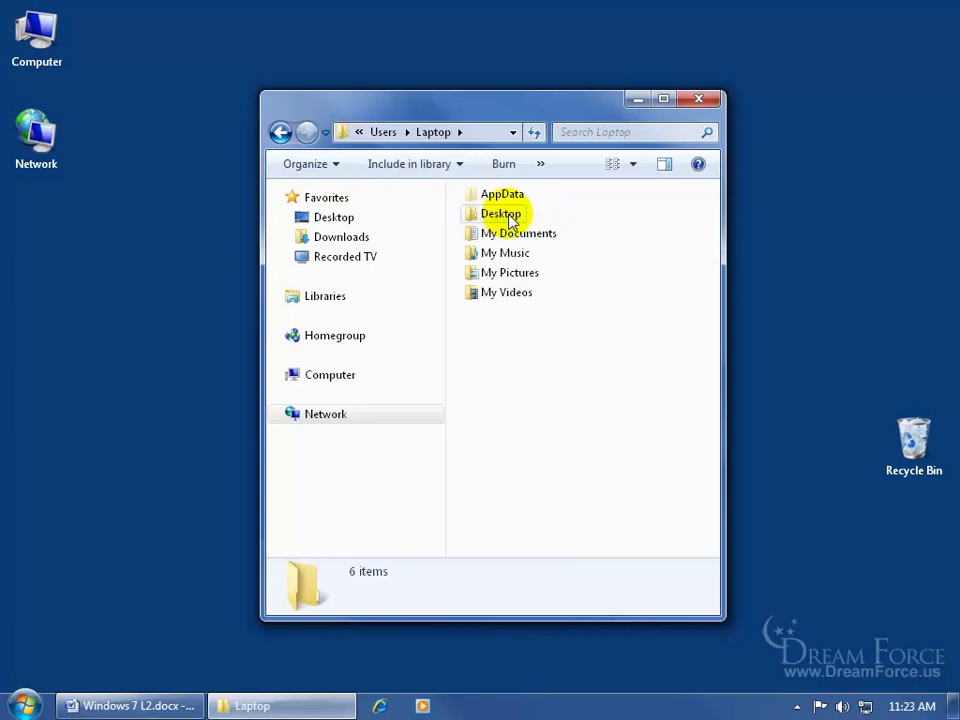
- Open the shared folder on the Laptop user's Desktop and view Pooch.jpg, closing the picture when done
double_click(505, 215)
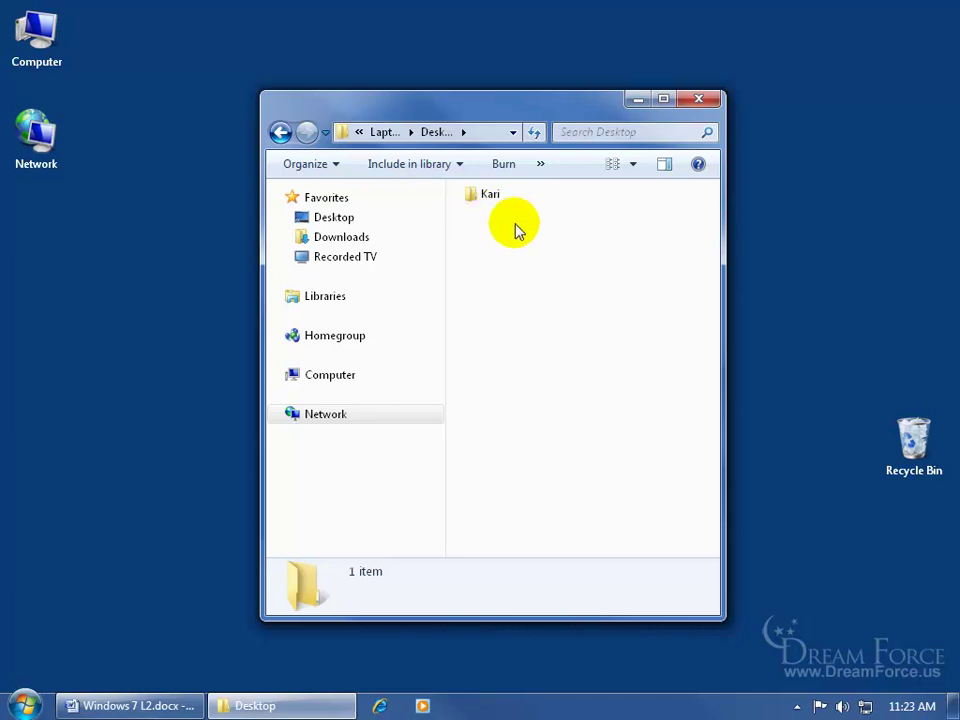
left_click(480, 201)
double_click(480, 201)
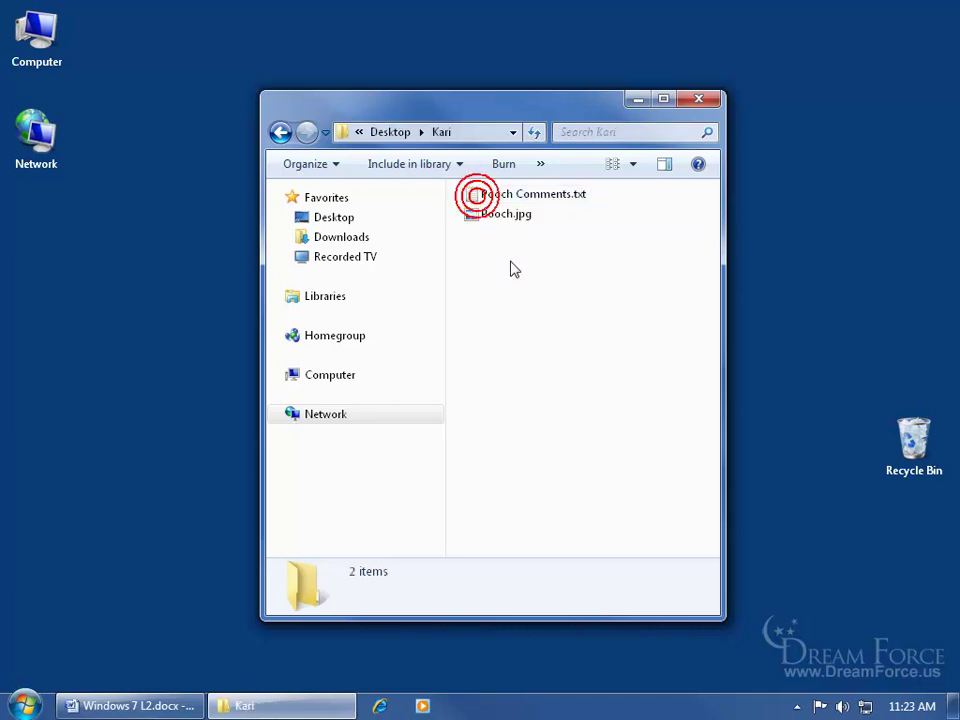
double_click(497, 220)
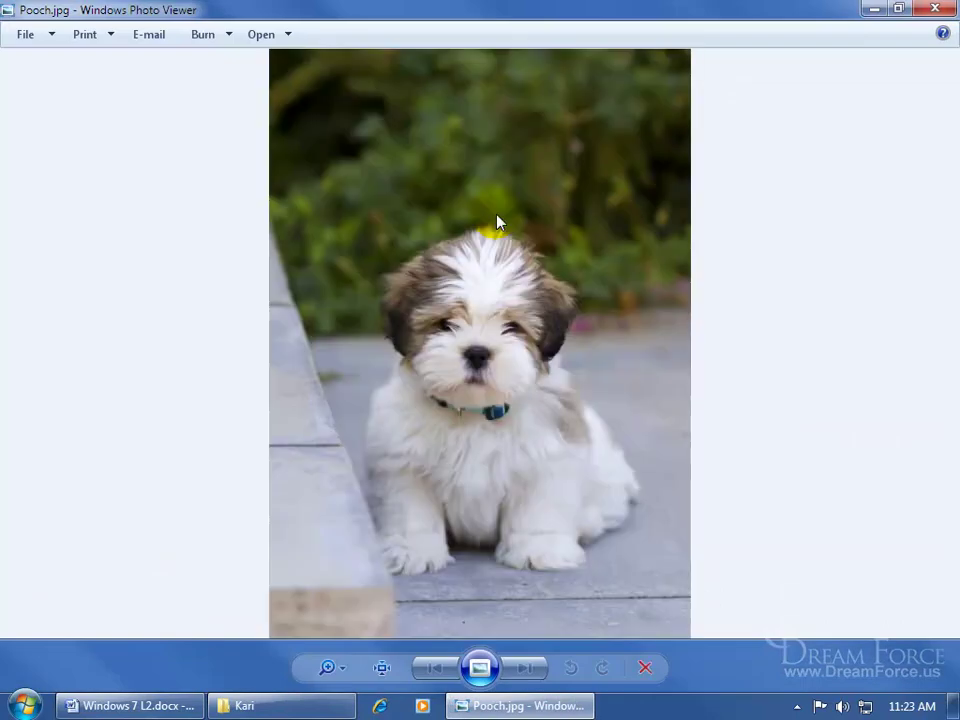
left_click(933, 10)
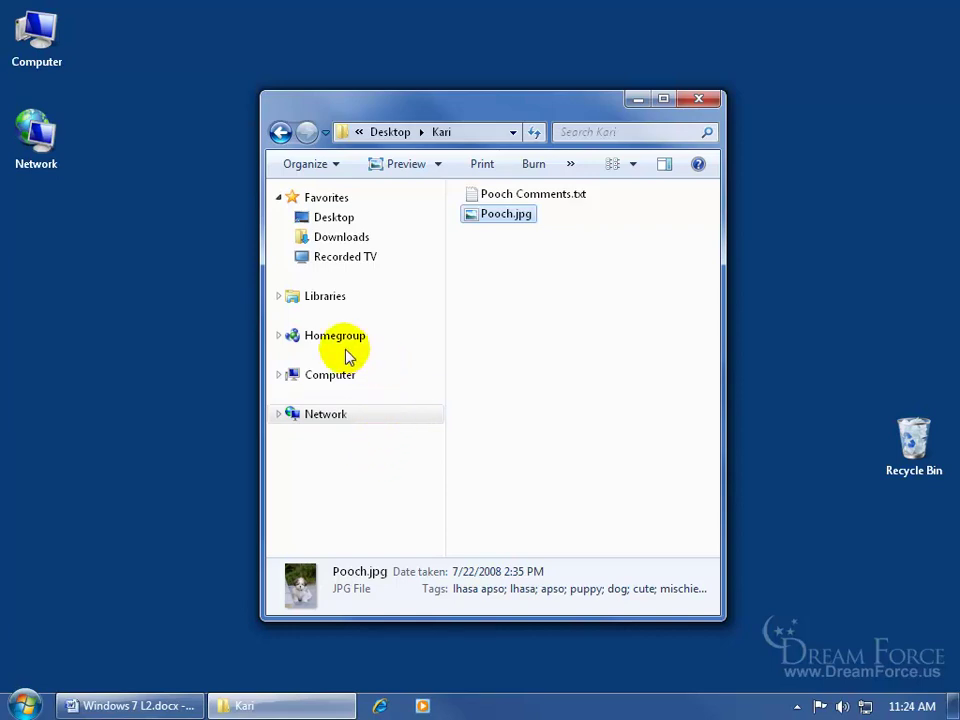
- Expand the homegroup laptop's Documents library and the local Documents library in the folder tree to compare their folders
left_click(279, 337)
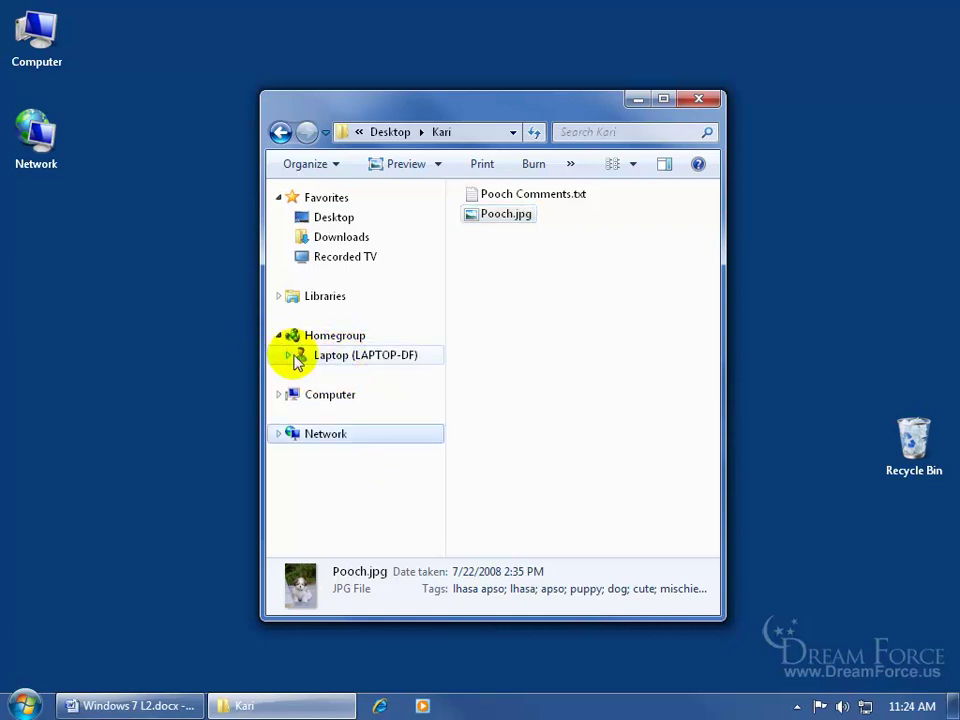
left_click(288, 356)
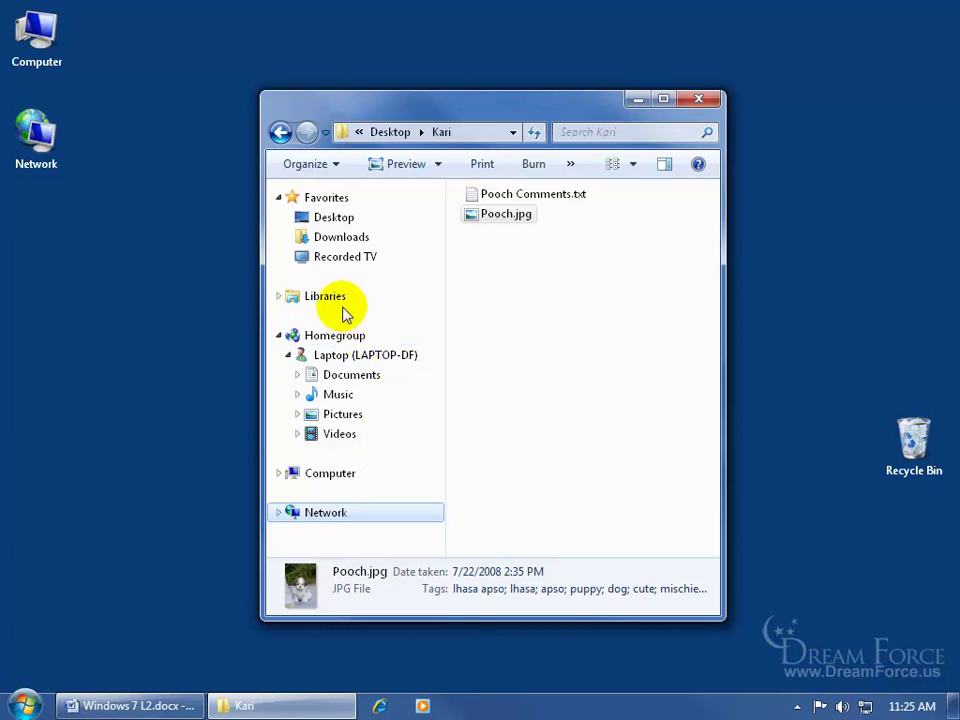
left_click(279, 296)
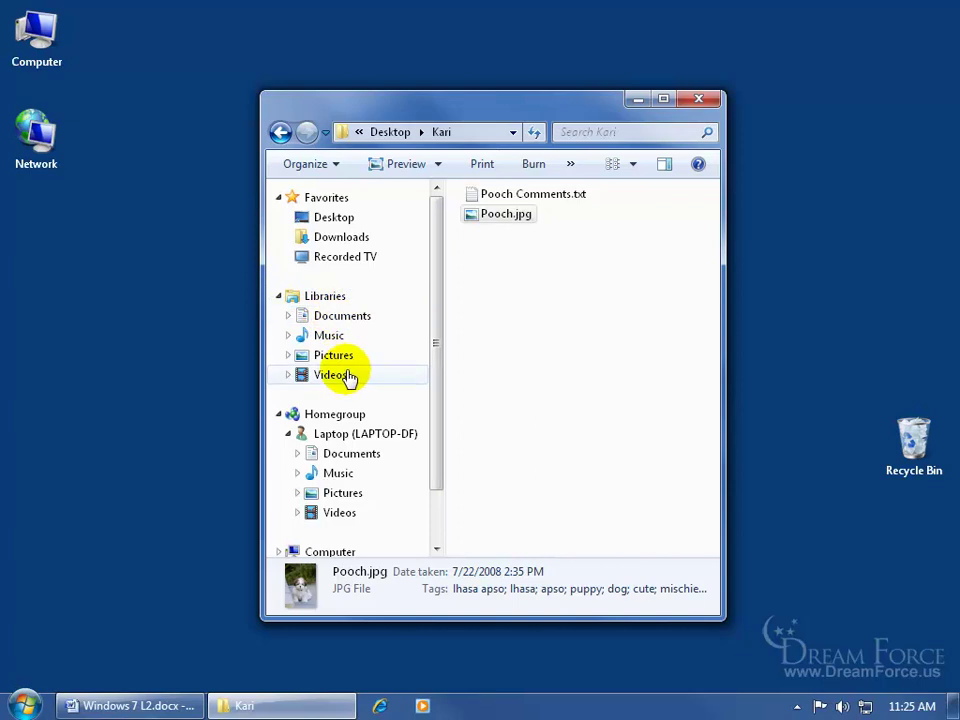
left_click(288, 316)
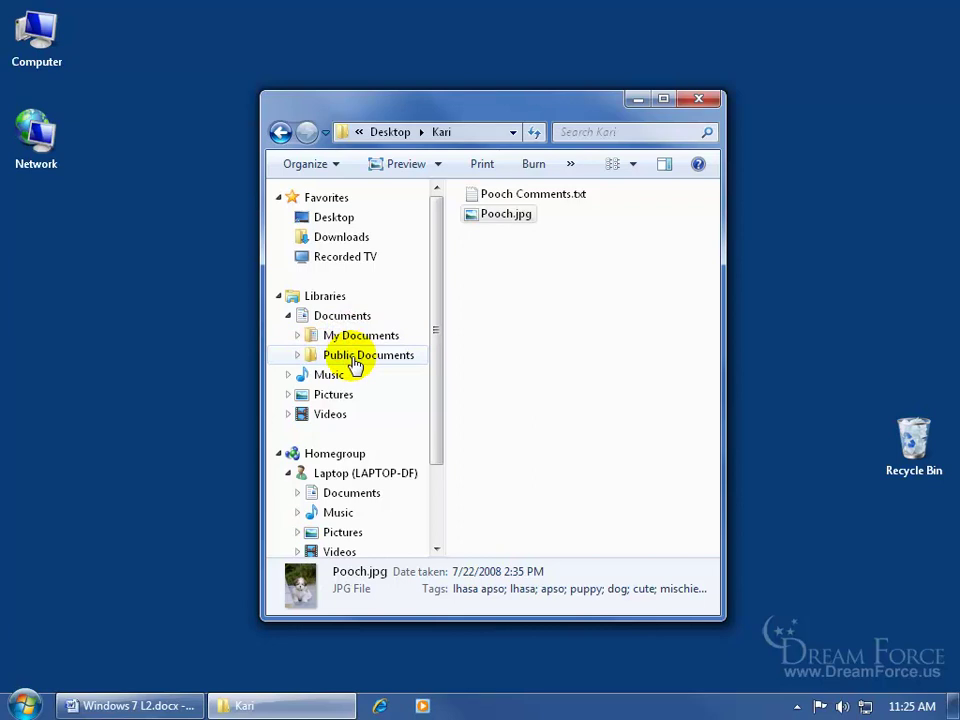
left_click_drag(436, 429, 427, 475)
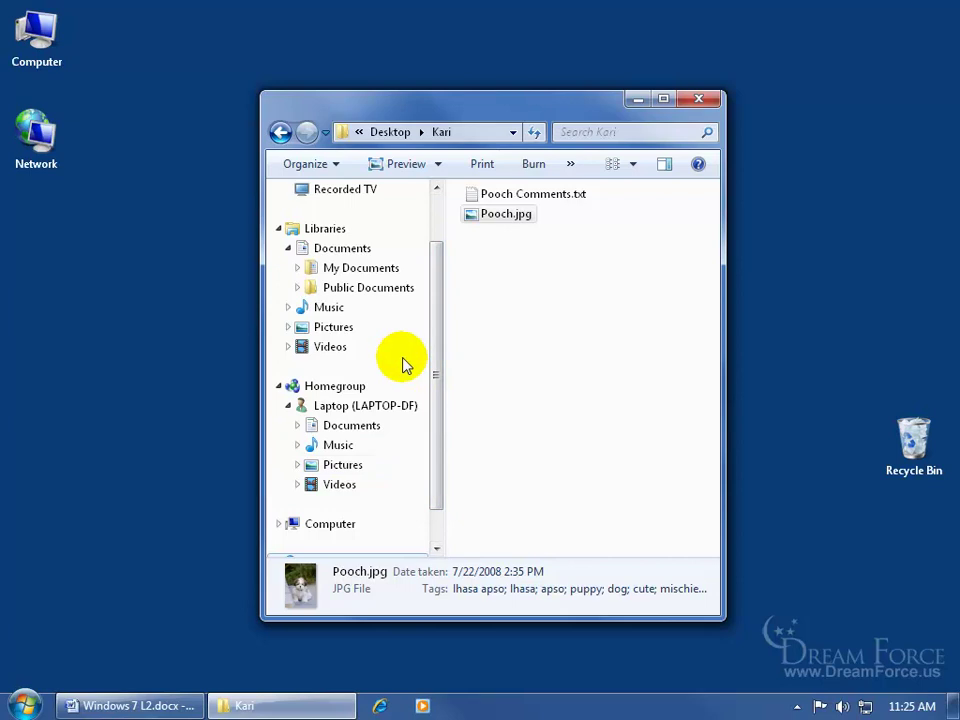
left_click(297, 425)
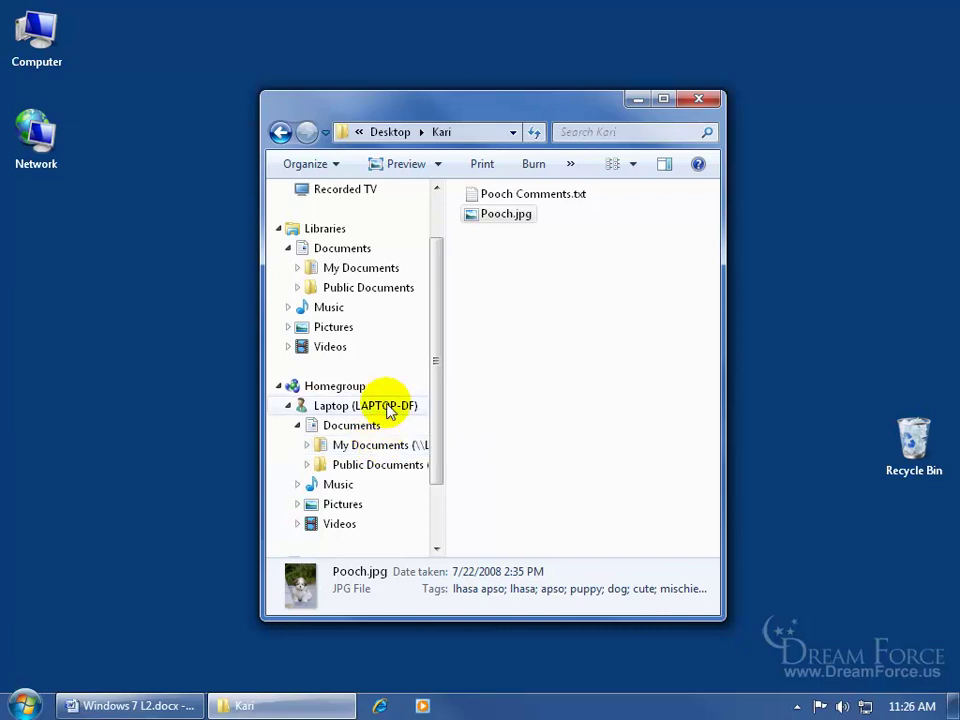
- Remove Homegroup from the specific people that the local My Documents folder is shared with, and apply the sharing change
right_click(358, 272)
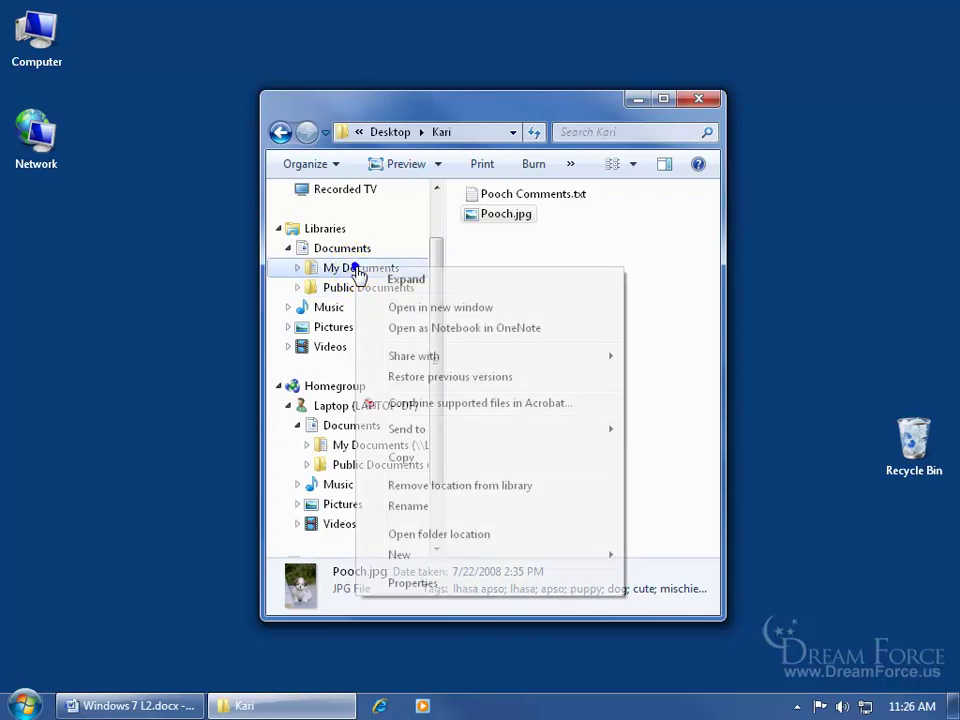
mouse_move(407, 362)
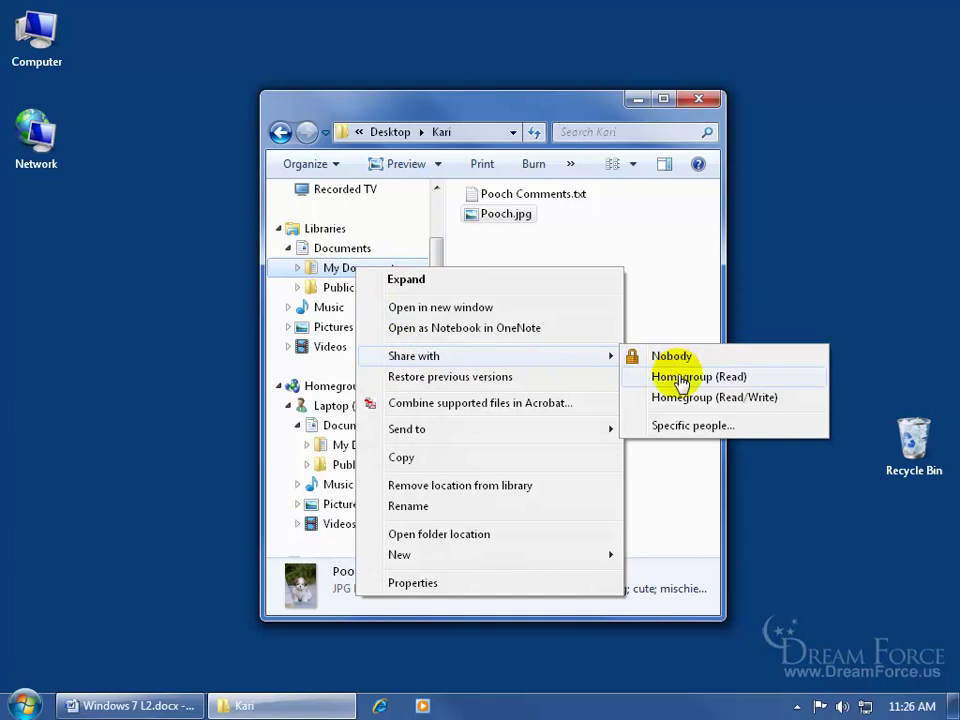
left_click(686, 428)
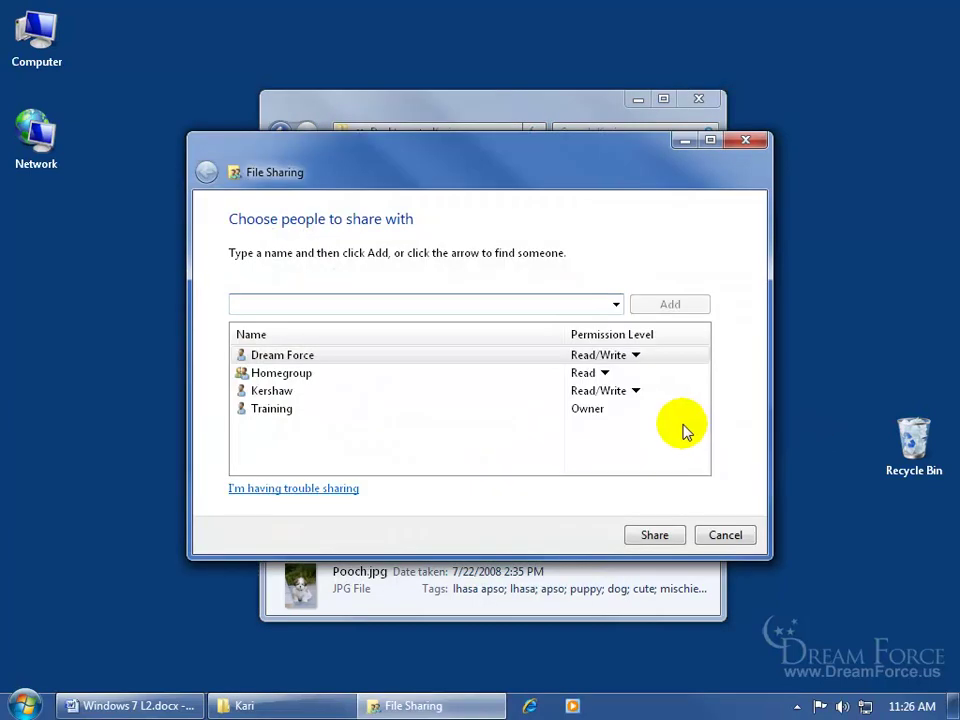
mouse_move(324, 384)
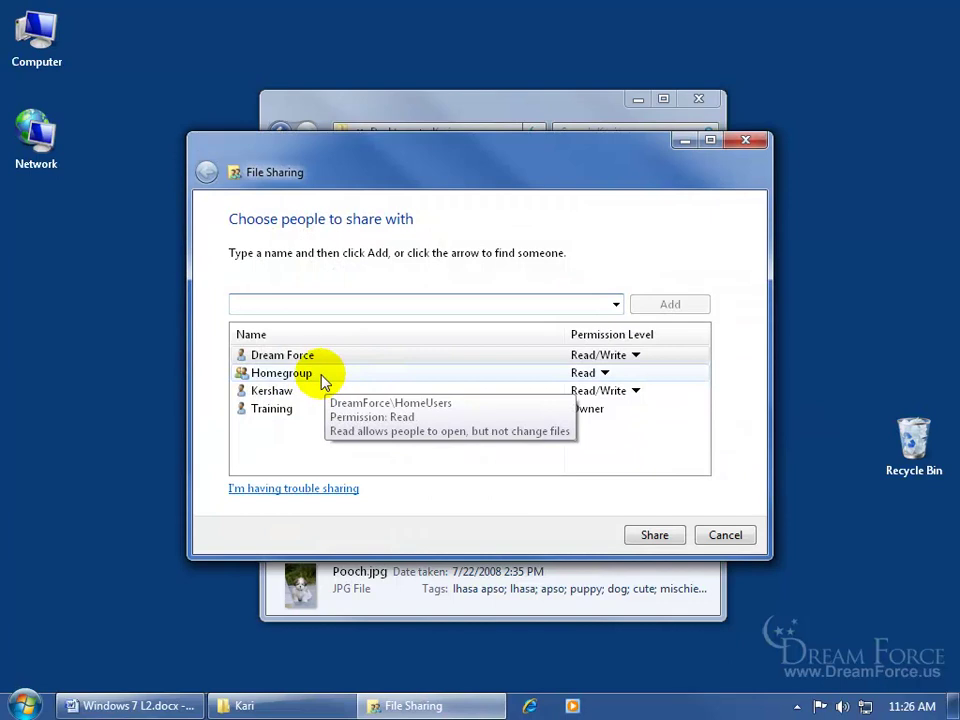
left_click(601, 374)
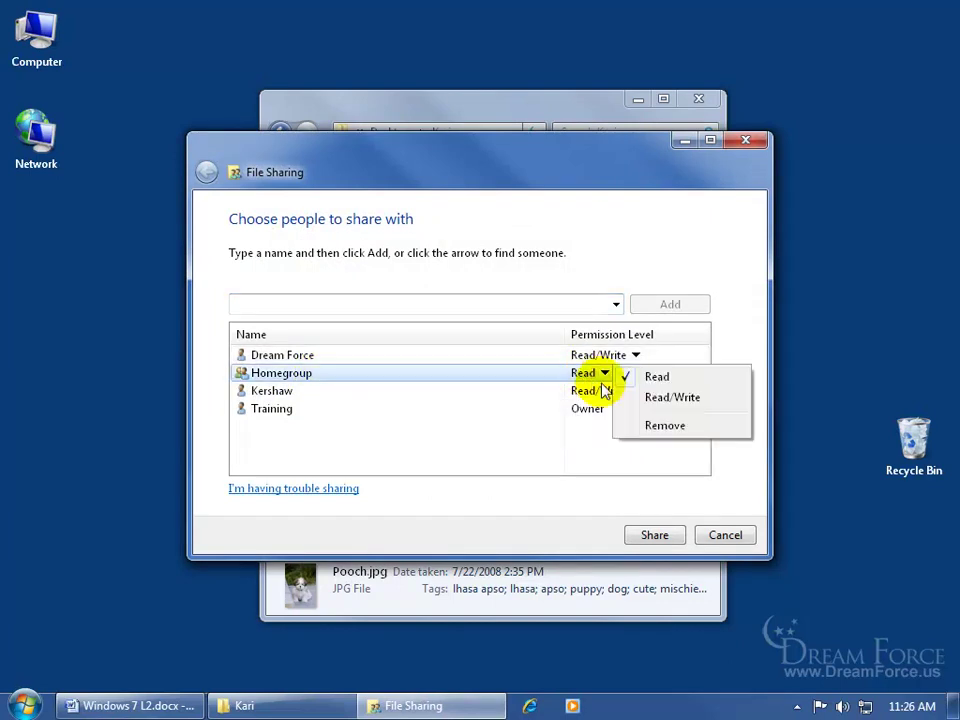
left_click(645, 426)
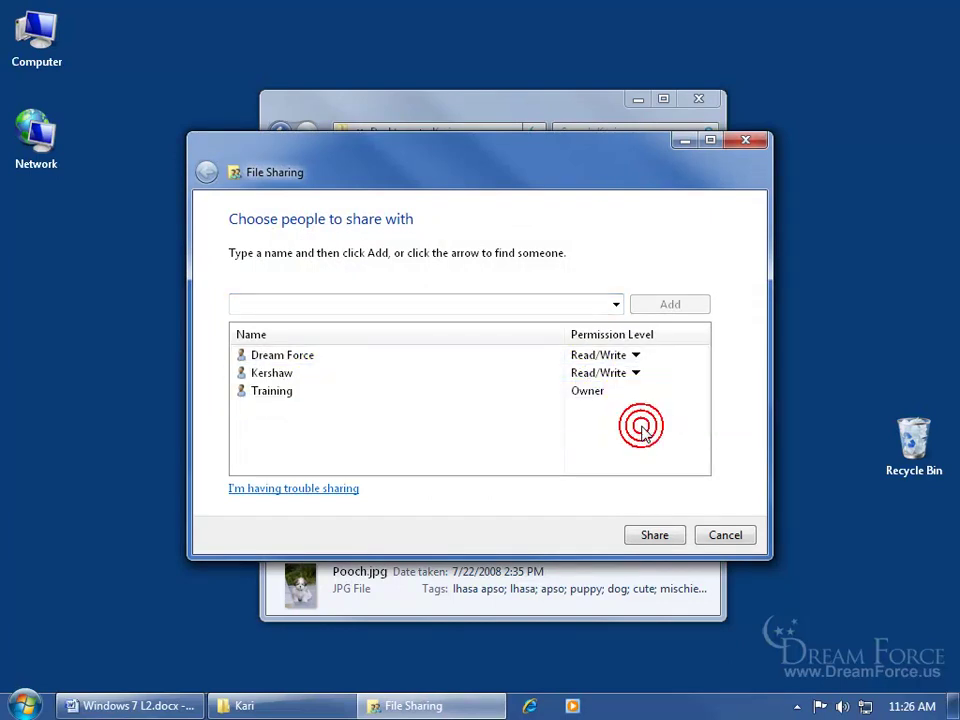
left_click(660, 520)
left_click(712, 535)
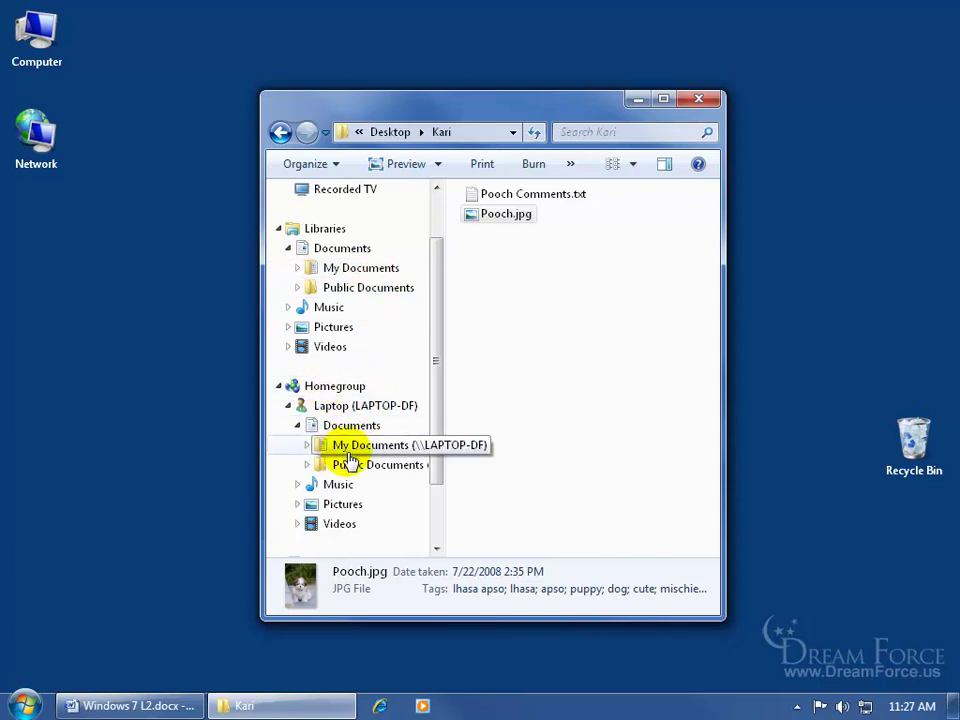
- View the contents of the My Documents and Public Documents folders in the homegroup laptop's Documents library
left_click(349, 450)
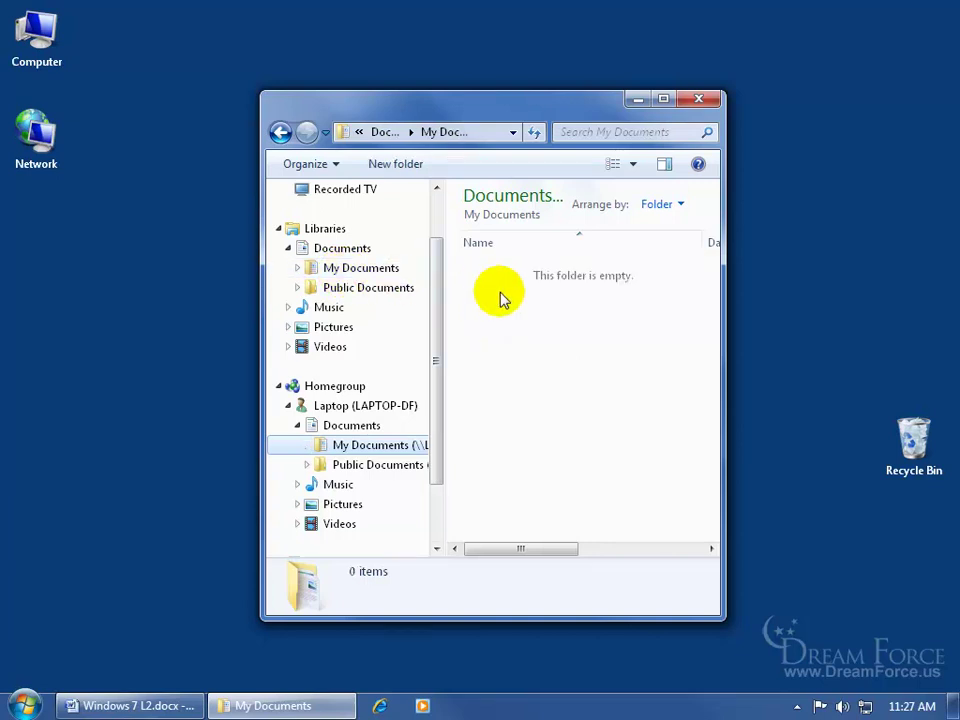
left_click(366, 449)
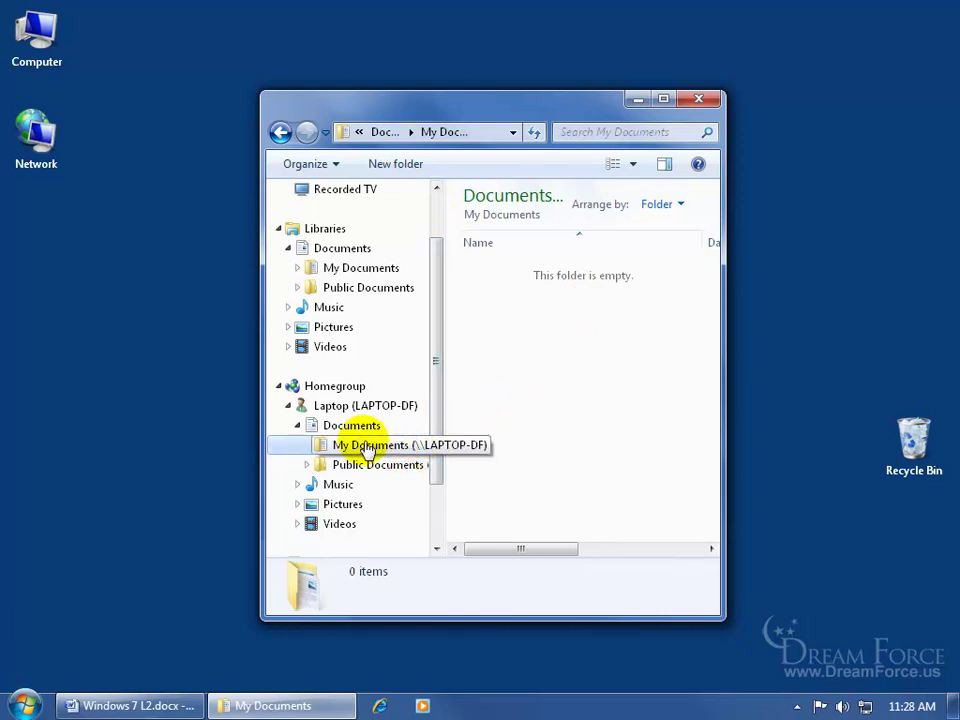
left_click(350, 466)
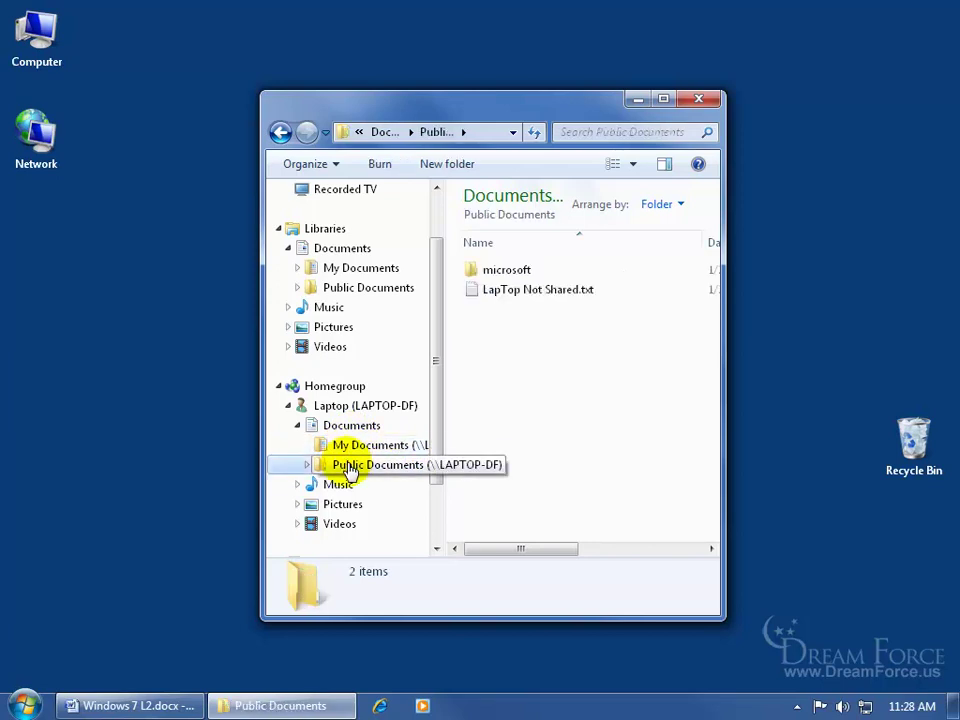
left_click(352, 448)
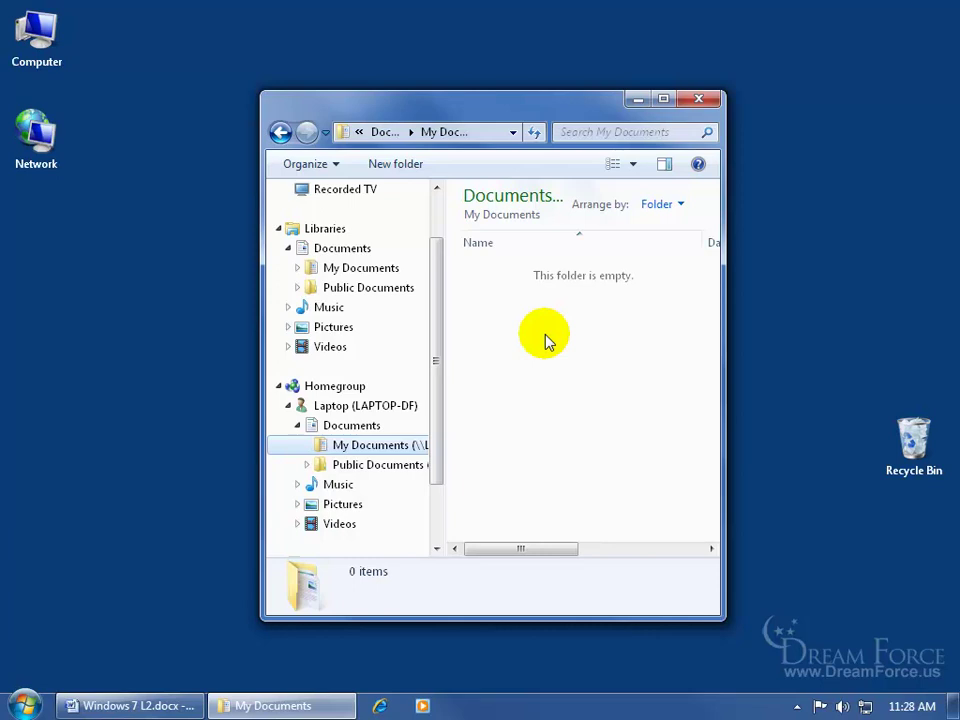
- Review the people and permission levels in the local My Documents folder's specific-people sharing list, closing it without changes
right_click(358, 270)
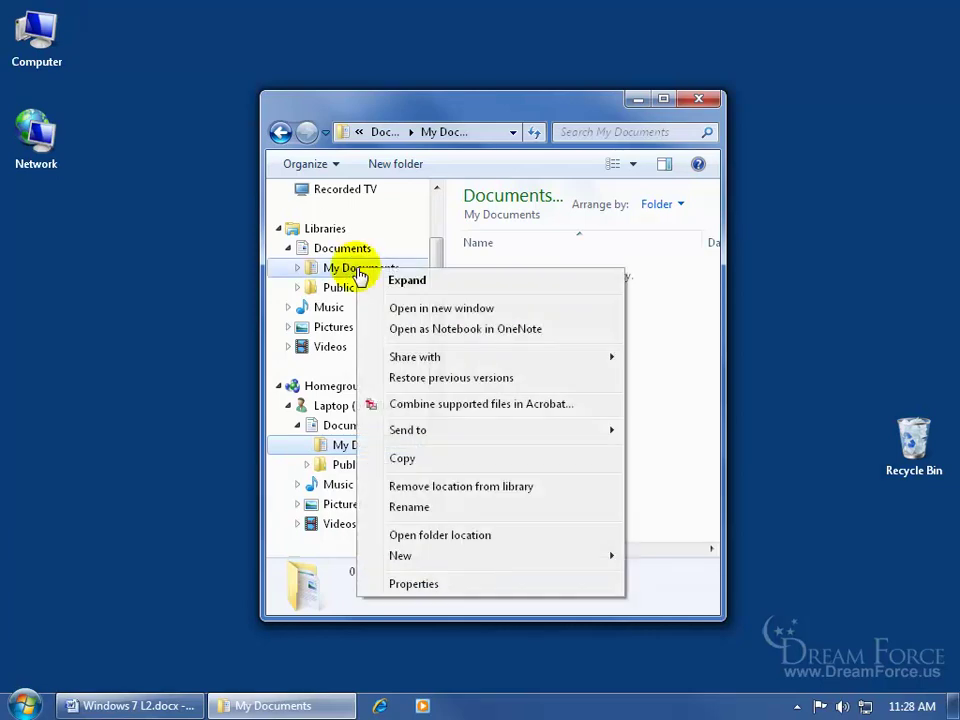
mouse_move(401, 360)
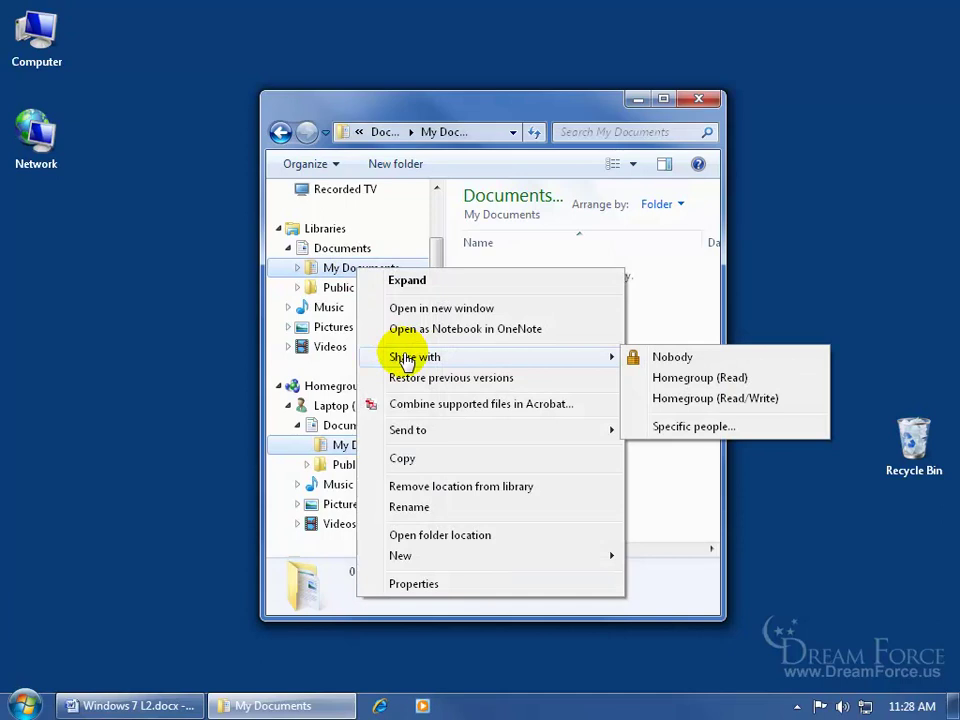
left_click(680, 430)
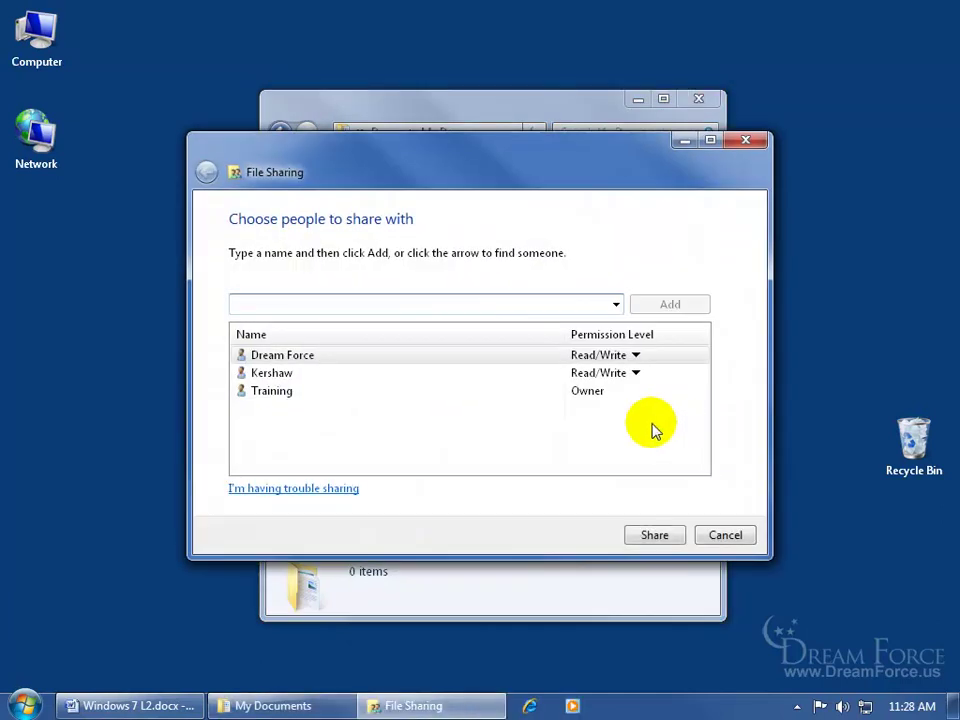
left_click_drag(458, 156, 453, 380)
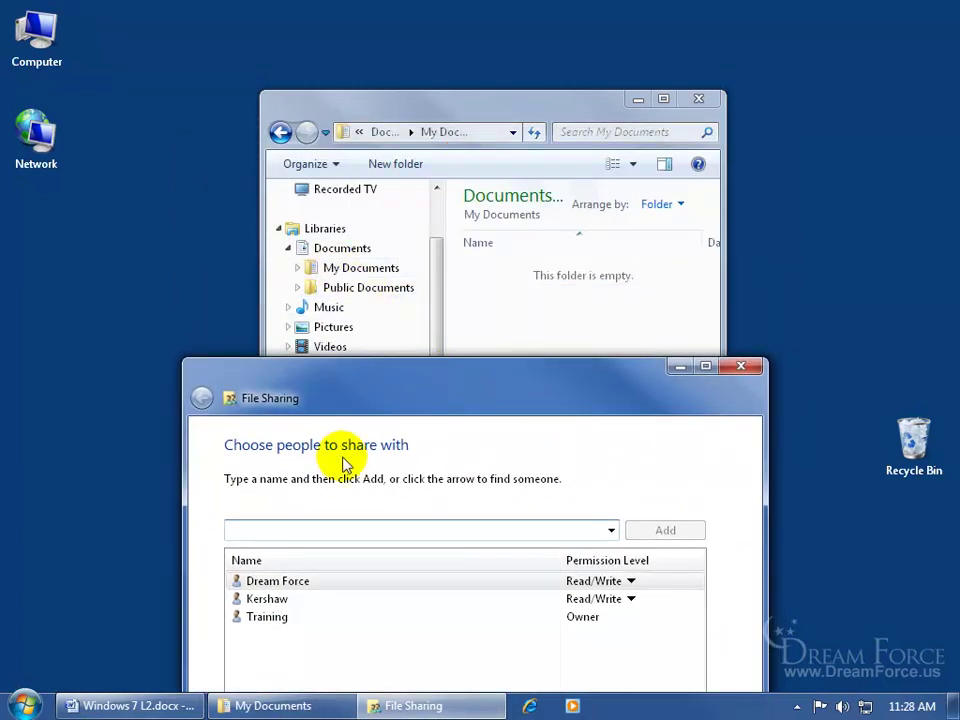
mouse_move(344, 590)
mouse_move(336, 621)
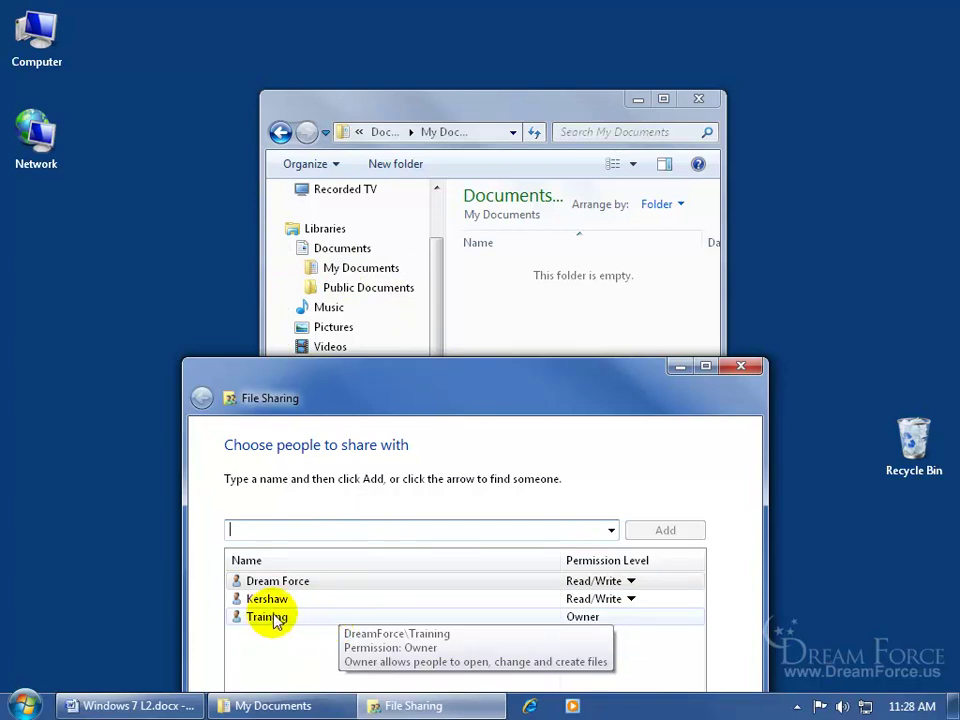
mouse_move(282, 606)
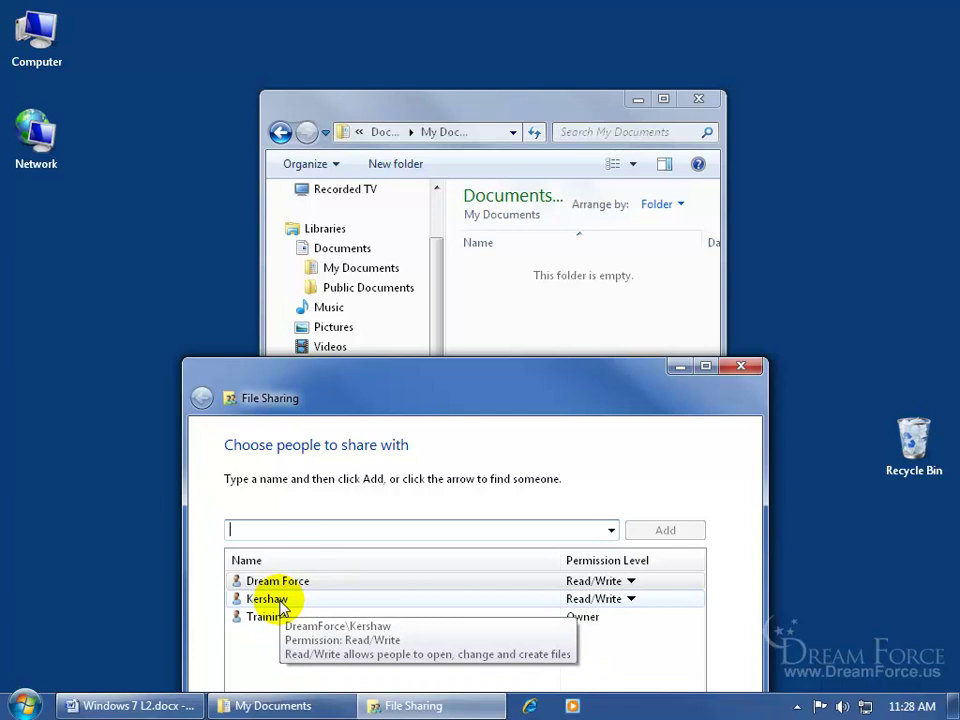
left_click(296, 586)
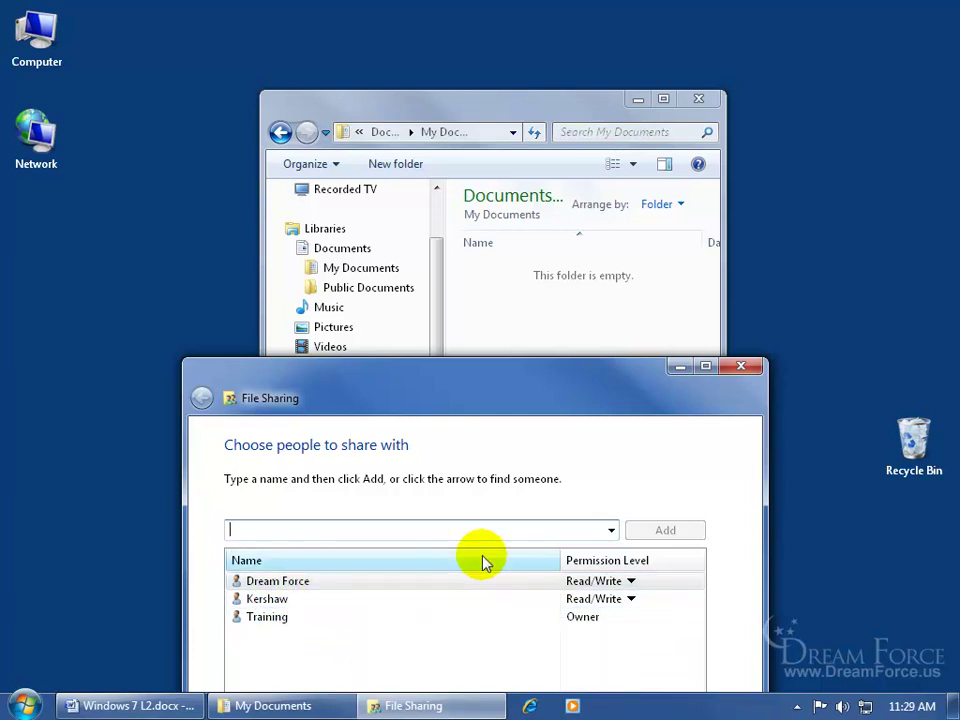
left_click(740, 370)
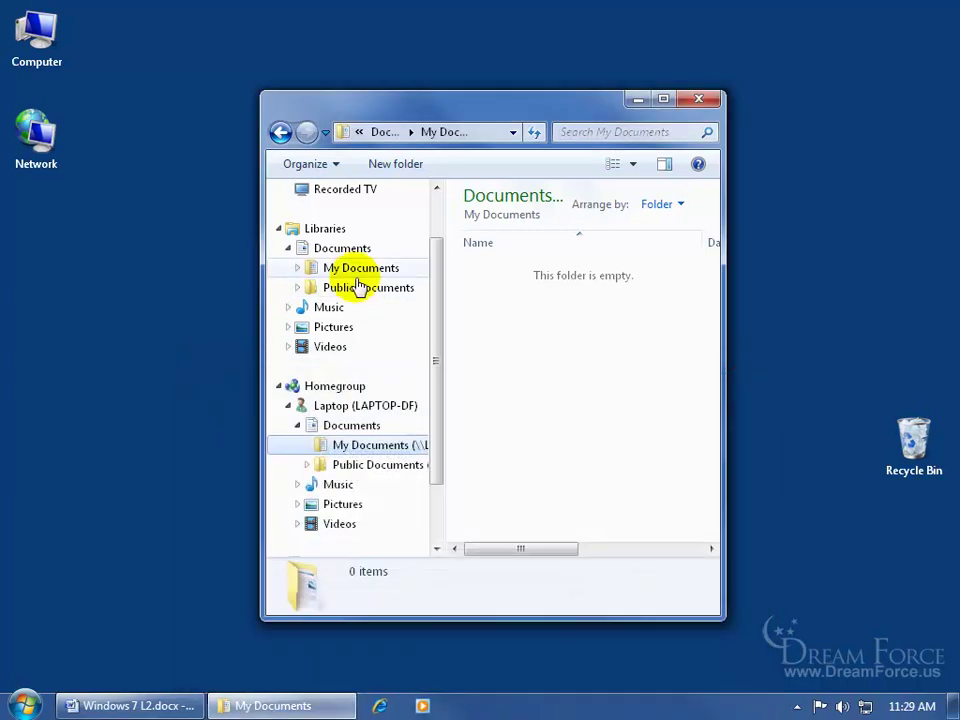
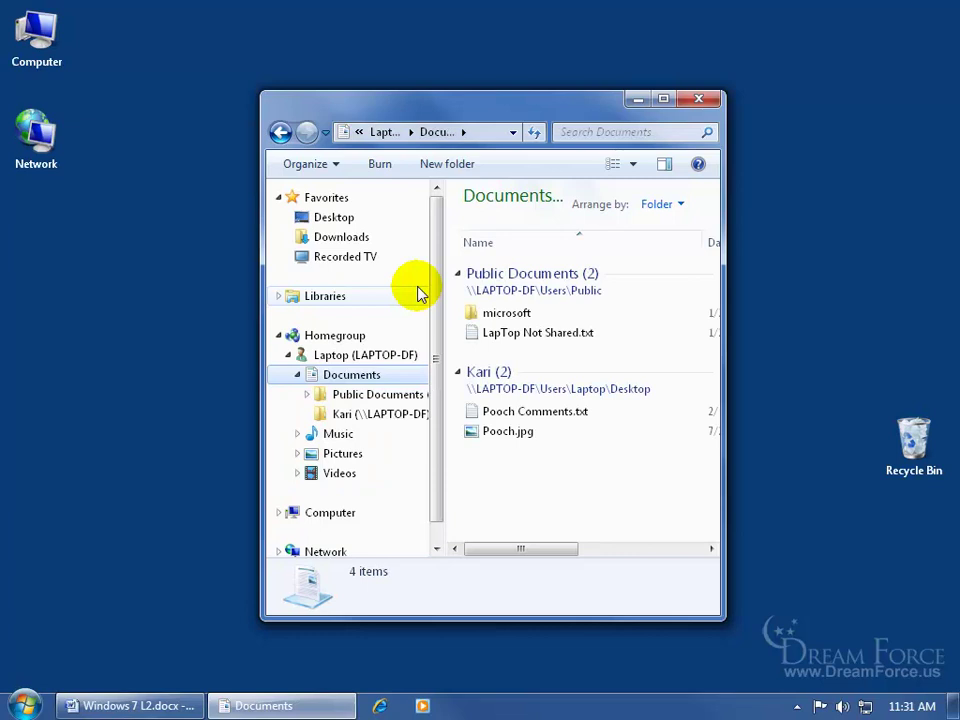
- View the shared Desktop folder under the homegroup laptop's Documents library, and try opening it again after dismissing the error
left_click(352, 418)
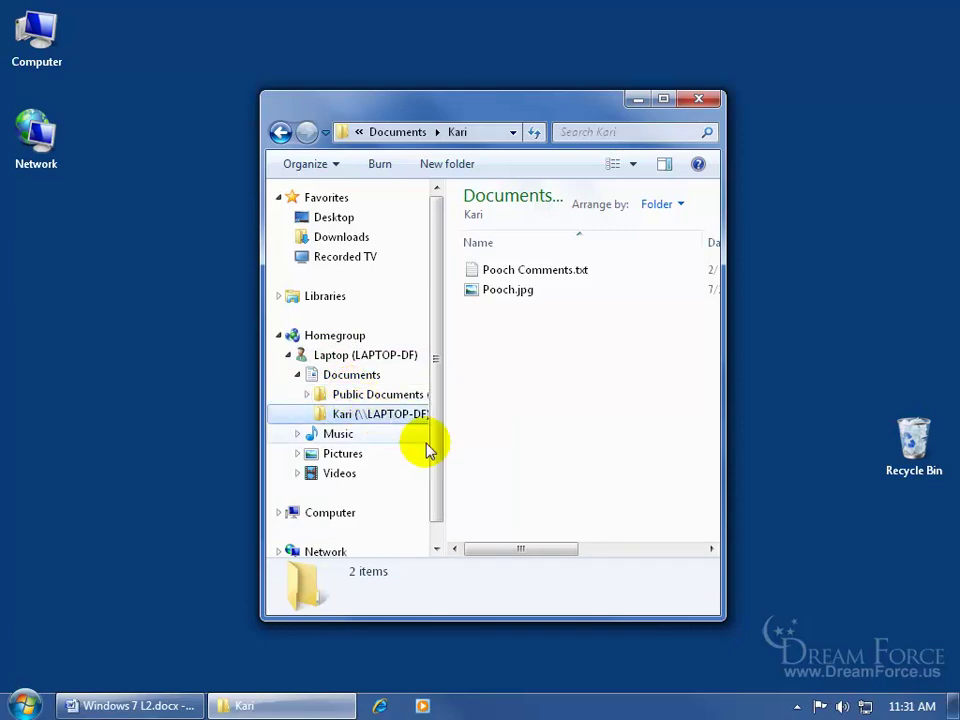
scroll(435, 484, "down", 1)
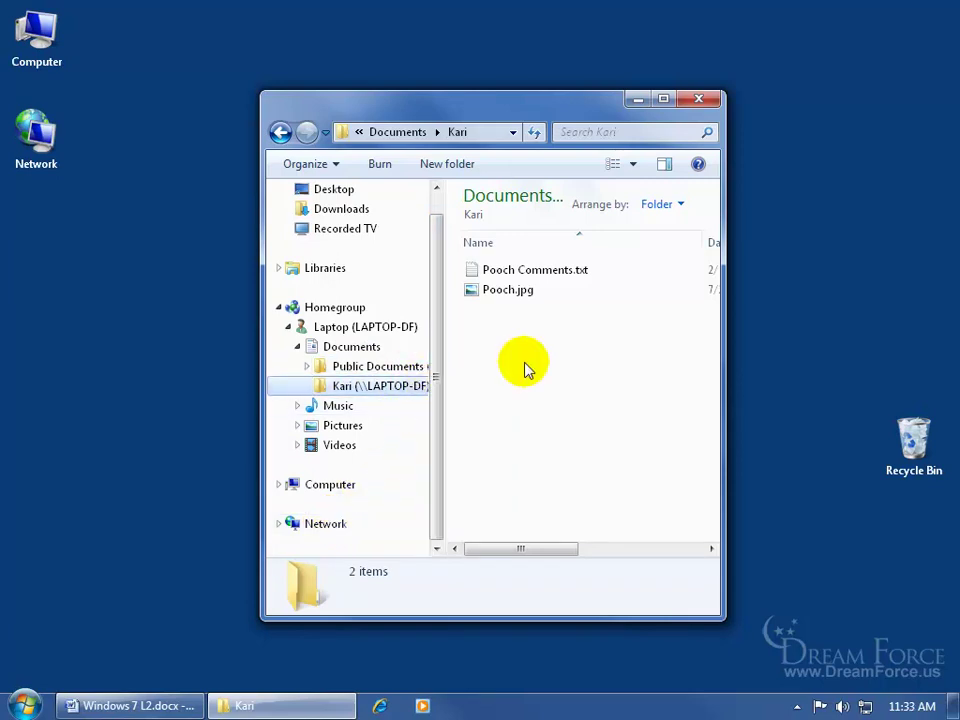
scroll(476, 364, "up", 1)
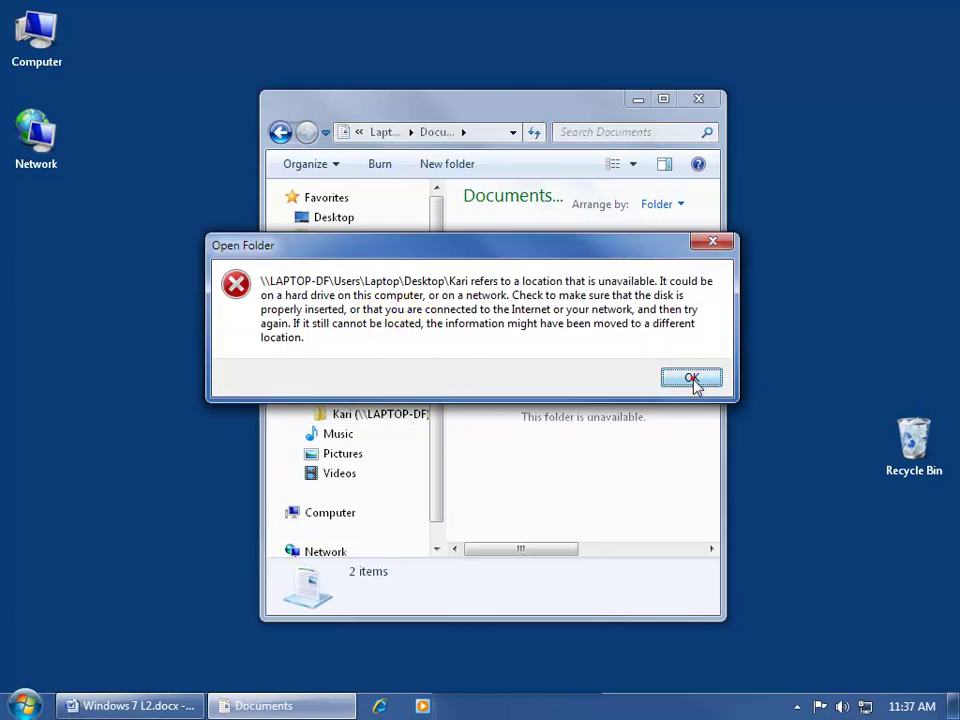
left_click(690, 377)
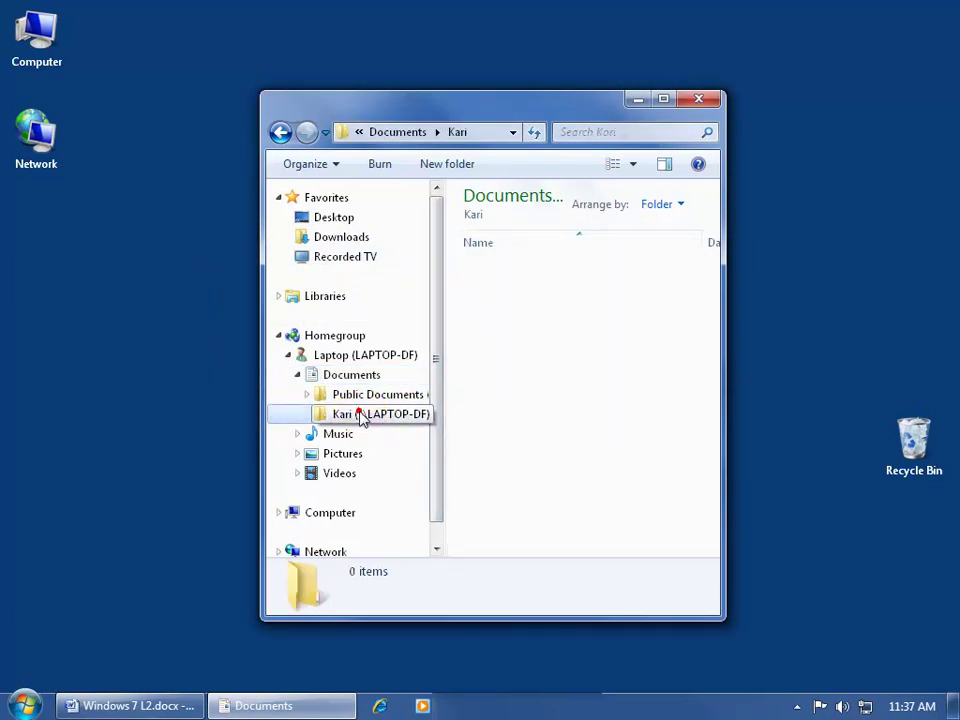
left_click(360, 416)
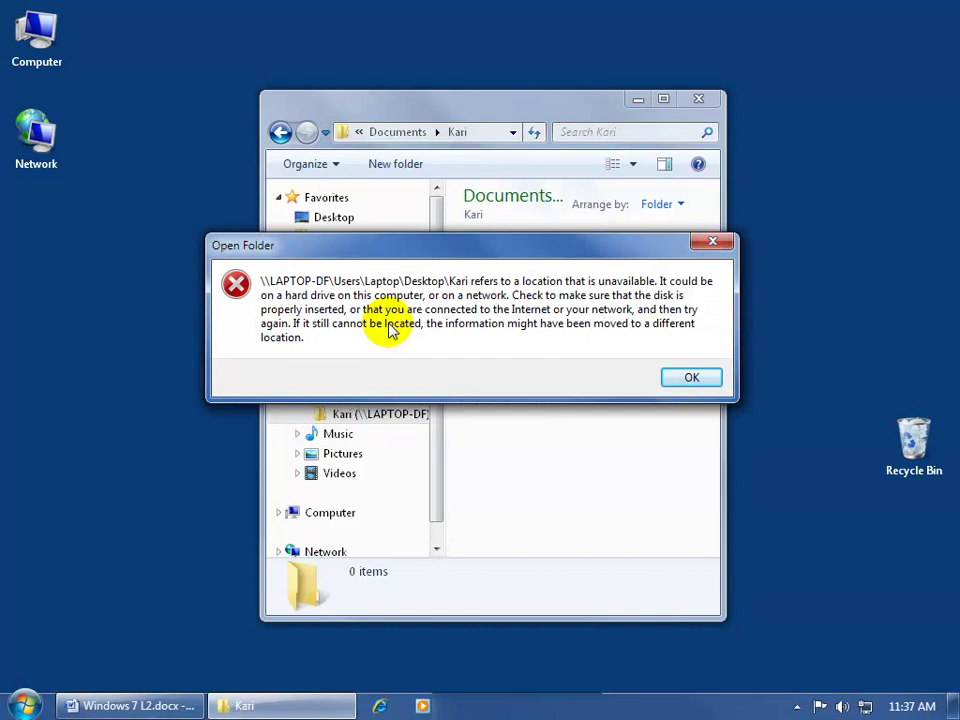